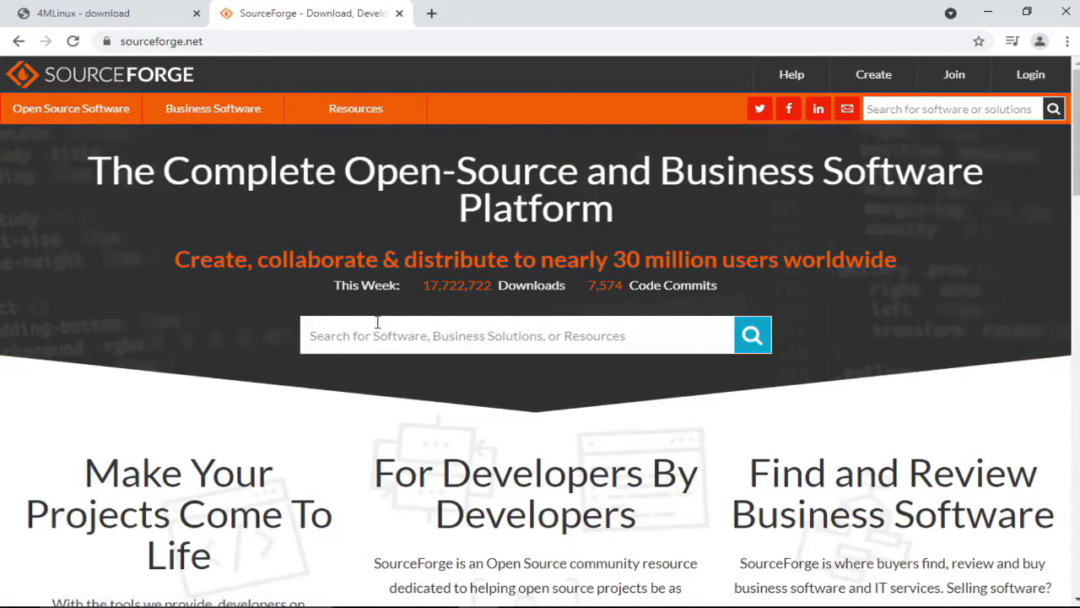
# - Find the 4MLinux project on SourceForge by searching for "4mlinux" and download its 4MLinux-36.0-64bit.iso image
pyautogui.write('4mlinux')
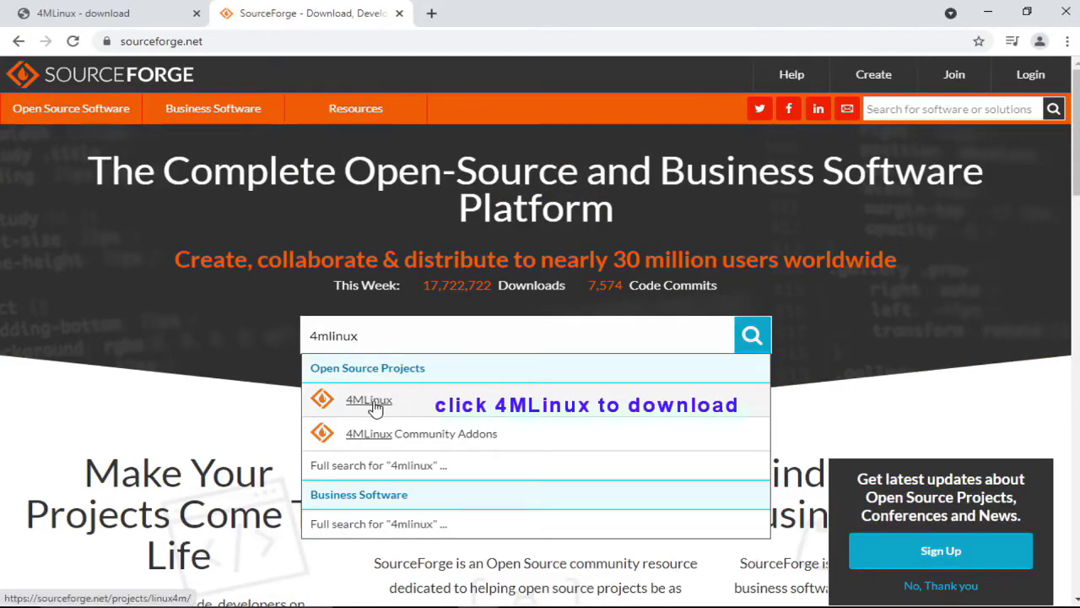
pyautogui.click(372, 402)
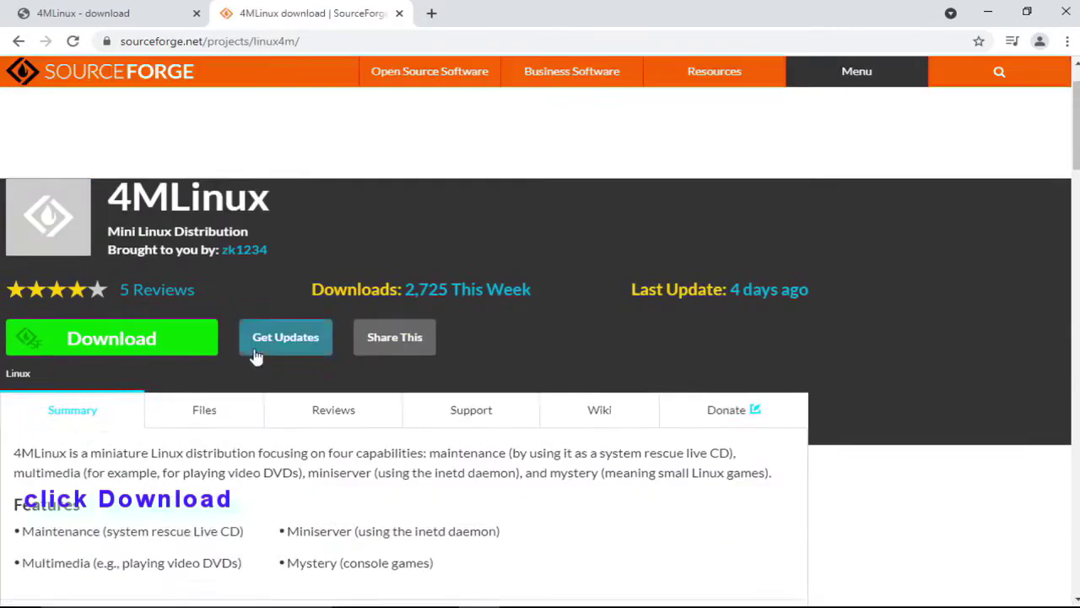
pyautogui.click(145, 329)
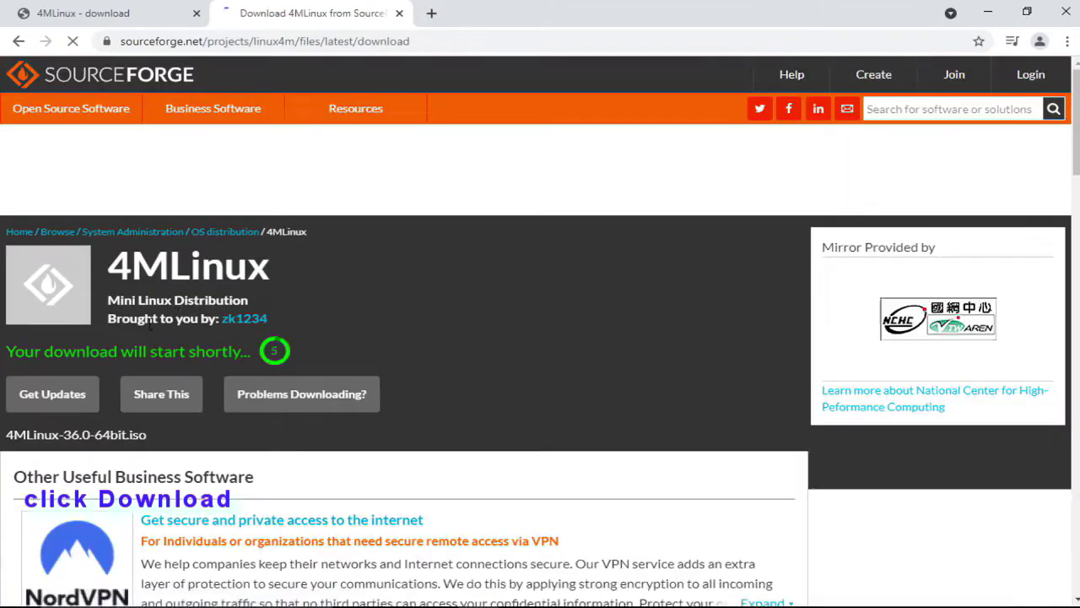
pyautogui.click(1008, 580)
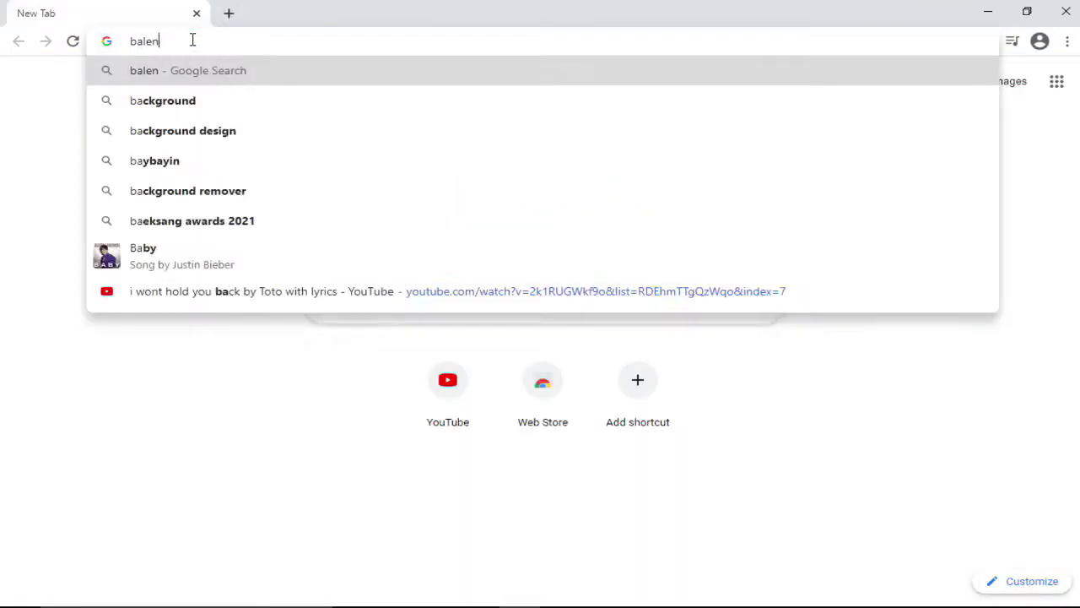
# - Search the web for balenaEtcher, open its official balena.io page and download the Windows (x86|x64) version
pyautogui.write('aEtcher')
pyautogui.press('Return')
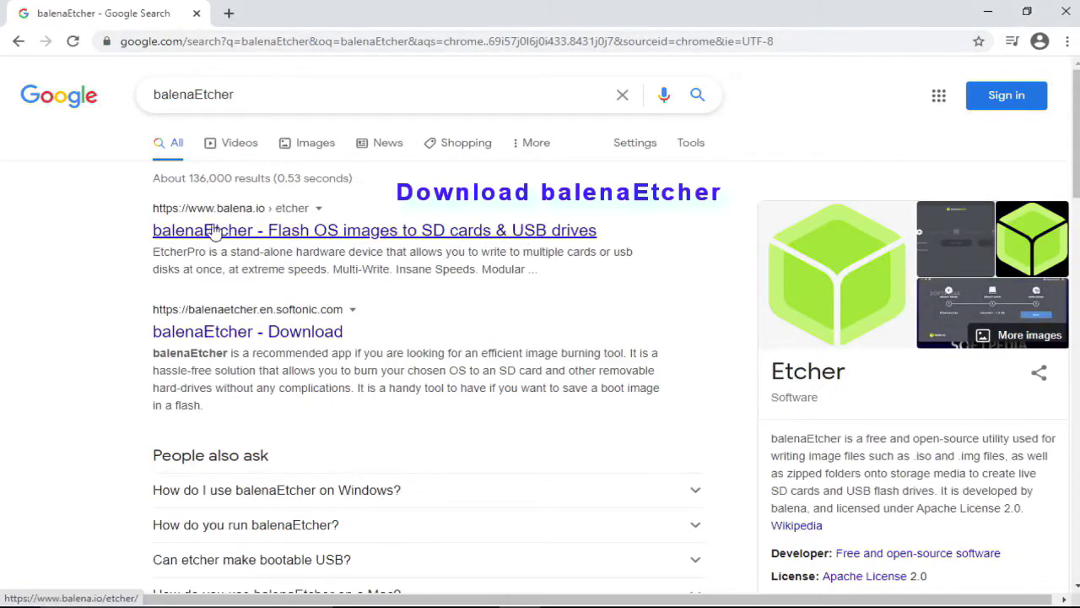
pyautogui.click(439, 230)
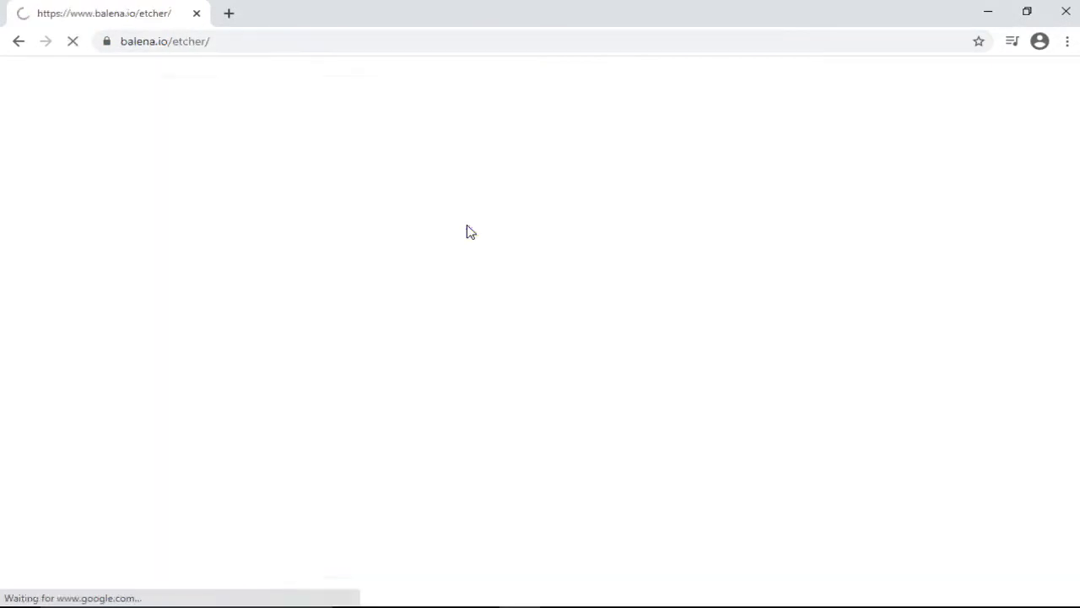
pyautogui.scroll(-1, 485, 308)
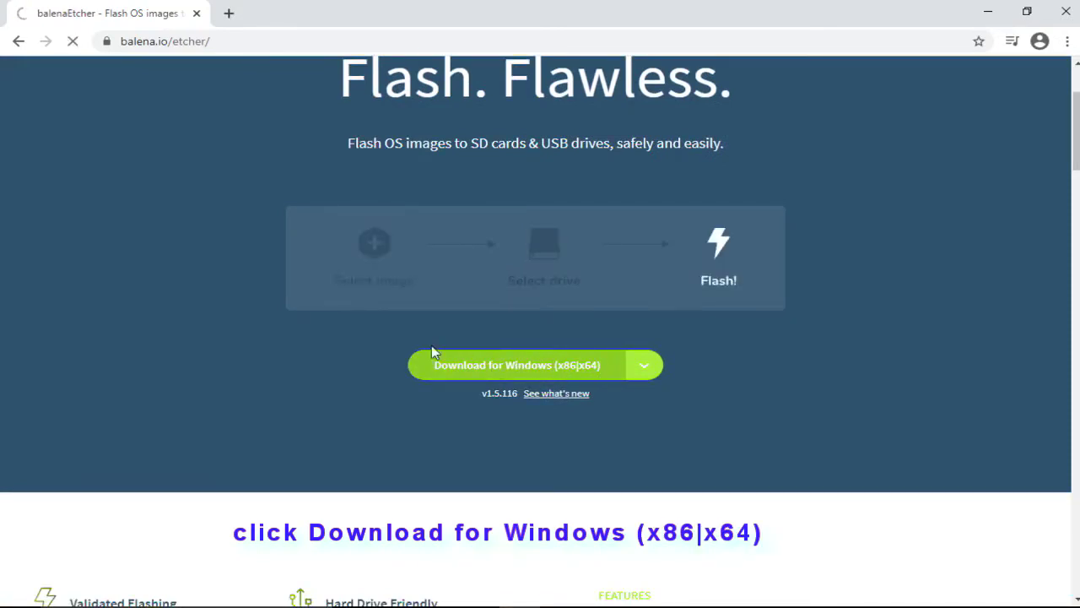
pyautogui.click(460, 363)
pyautogui.click(1021, 588)
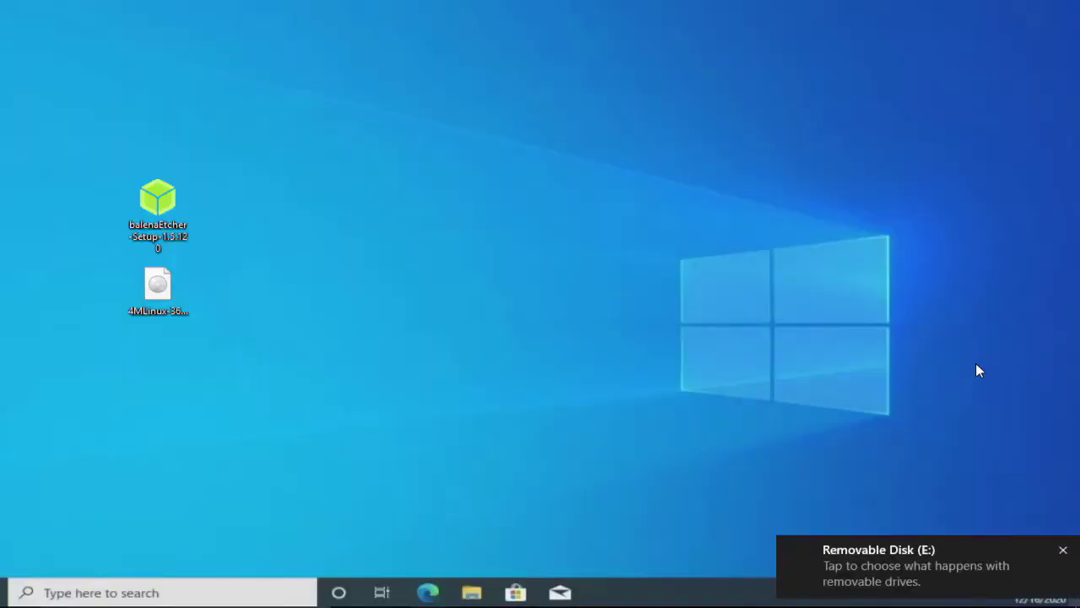
# - Run the balenaEtcher setup file on the desktop and install the program
pyautogui.click(158, 211)
pyautogui.rightClick(133, 211)
pyautogui.click(211, 119)
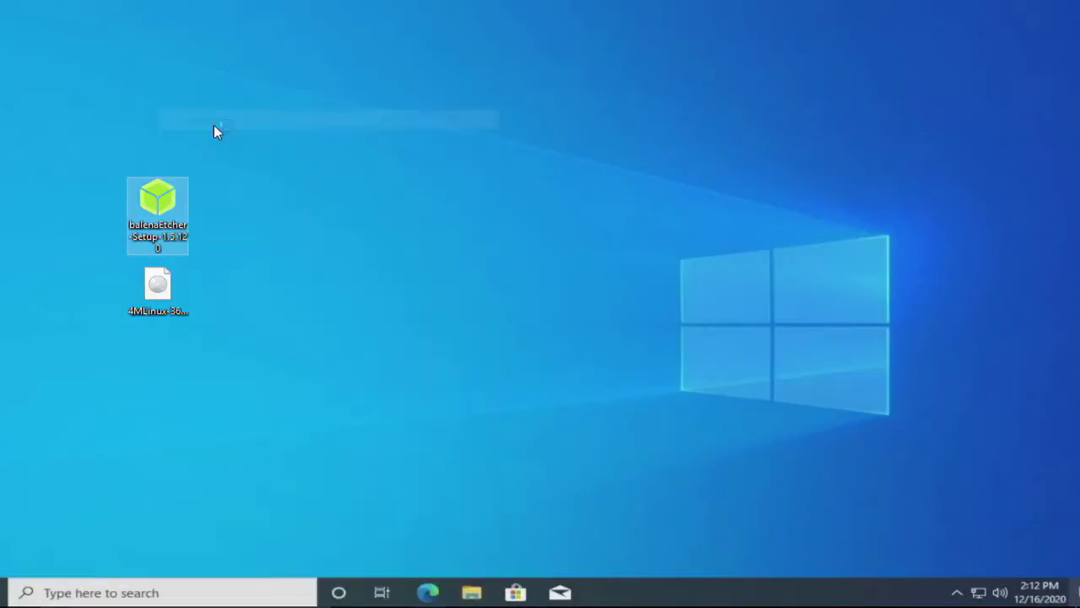
pyautogui.click(635, 437)
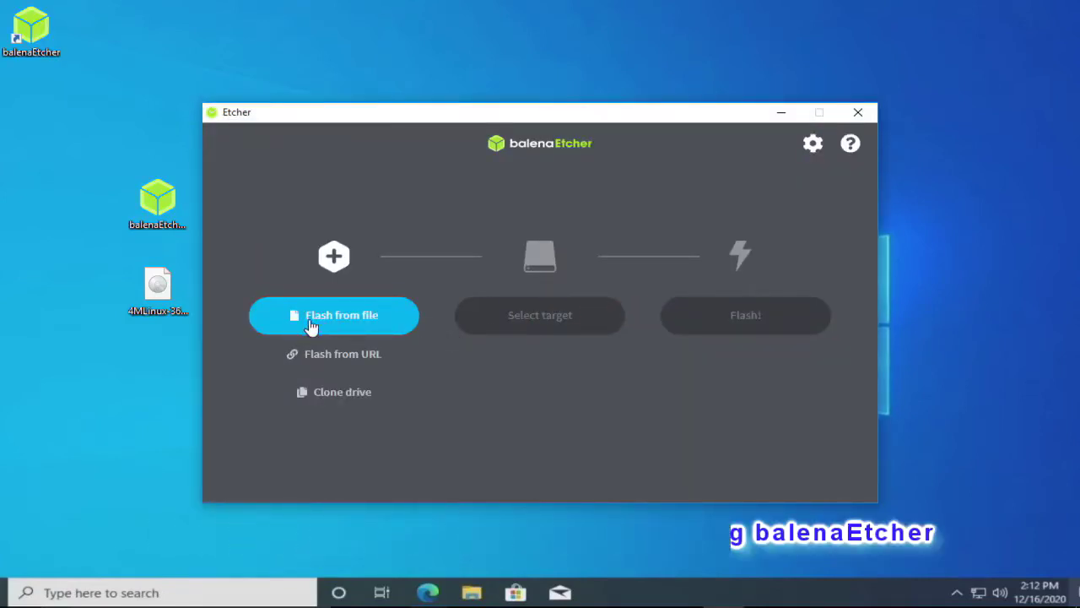
# - Load the 4MLinux-36.0-64bit disc image from the Desktop folder as the file to flash
pyautogui.click(379, 315)
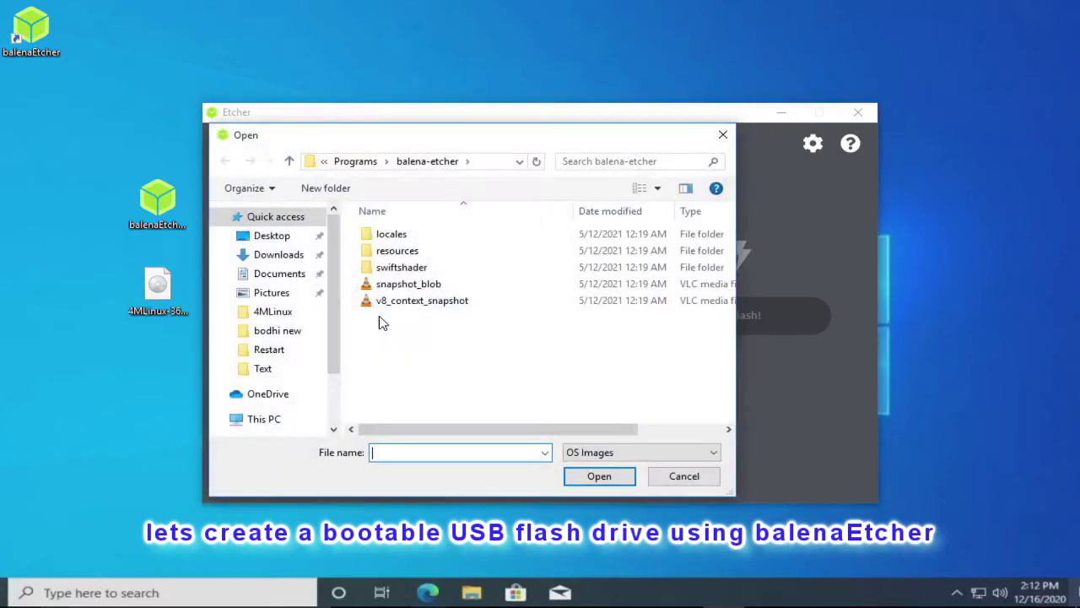
pyautogui.click(275, 237)
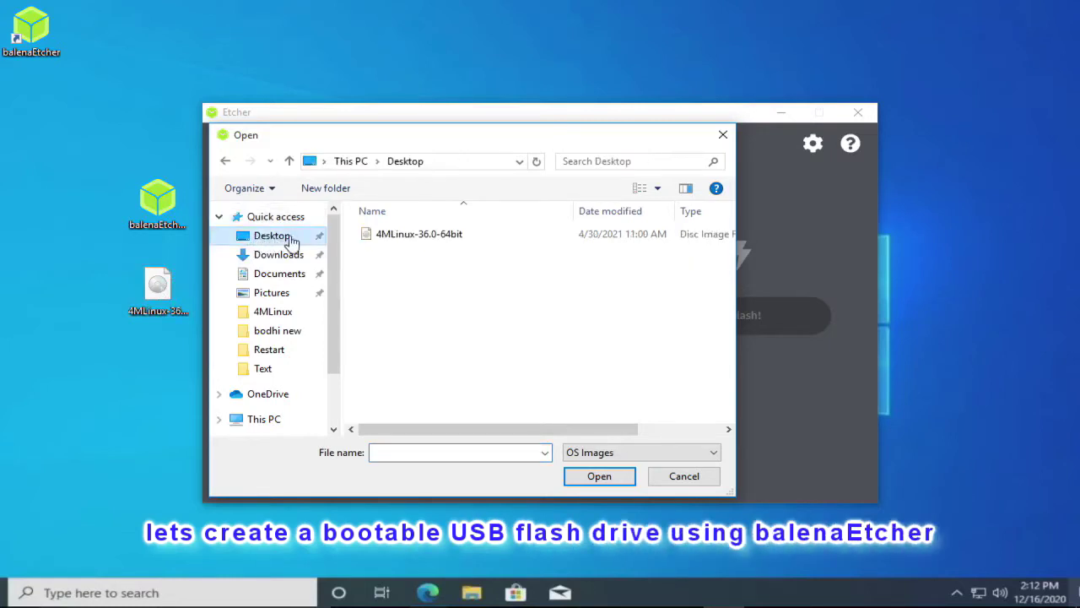
pyautogui.click(436, 239)
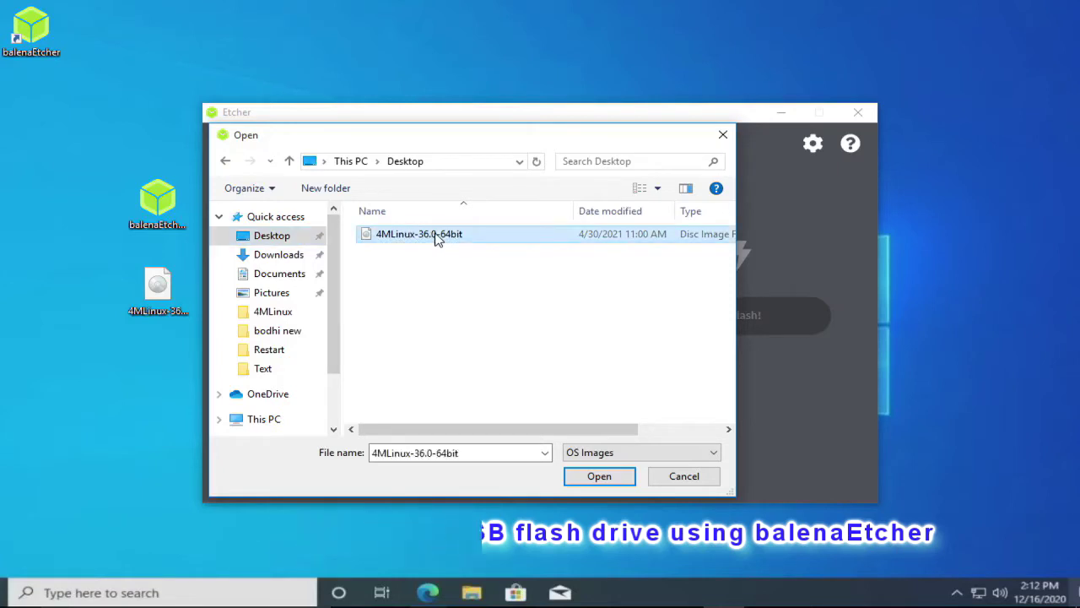
pyautogui.click(461, 449)
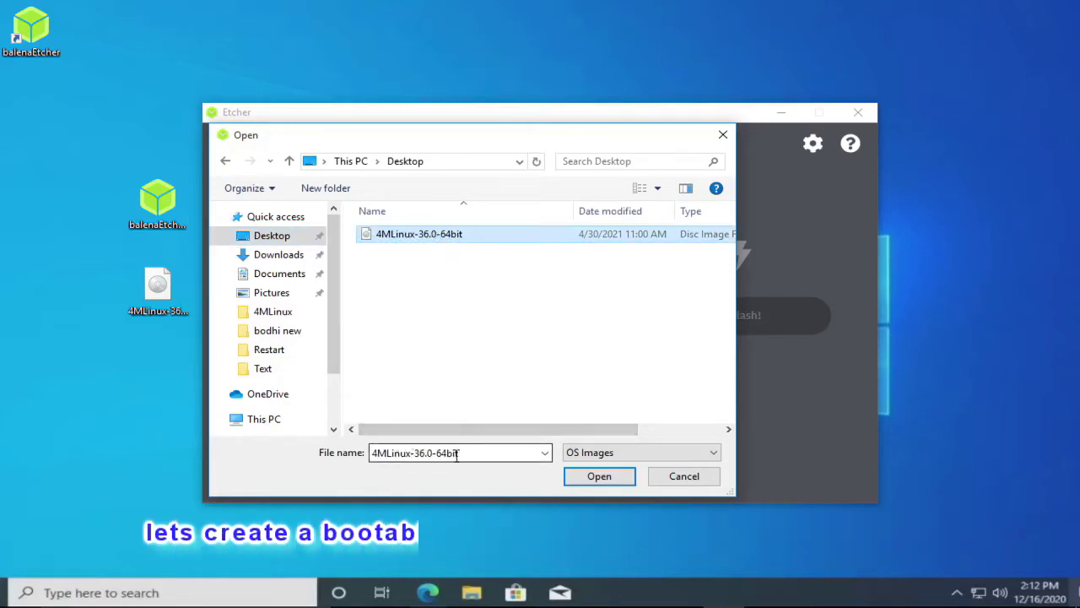
pyautogui.click(600, 480)
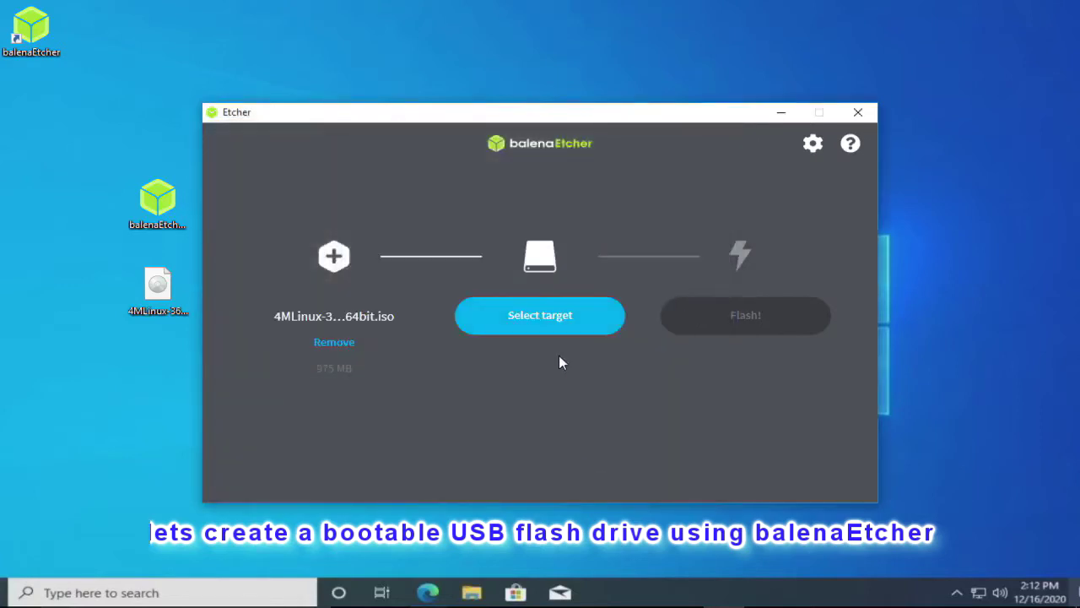
# - Choose the SanDisk Cruzer Blade USB Device as the target and start flashing the image to it
pyautogui.click(549, 316)
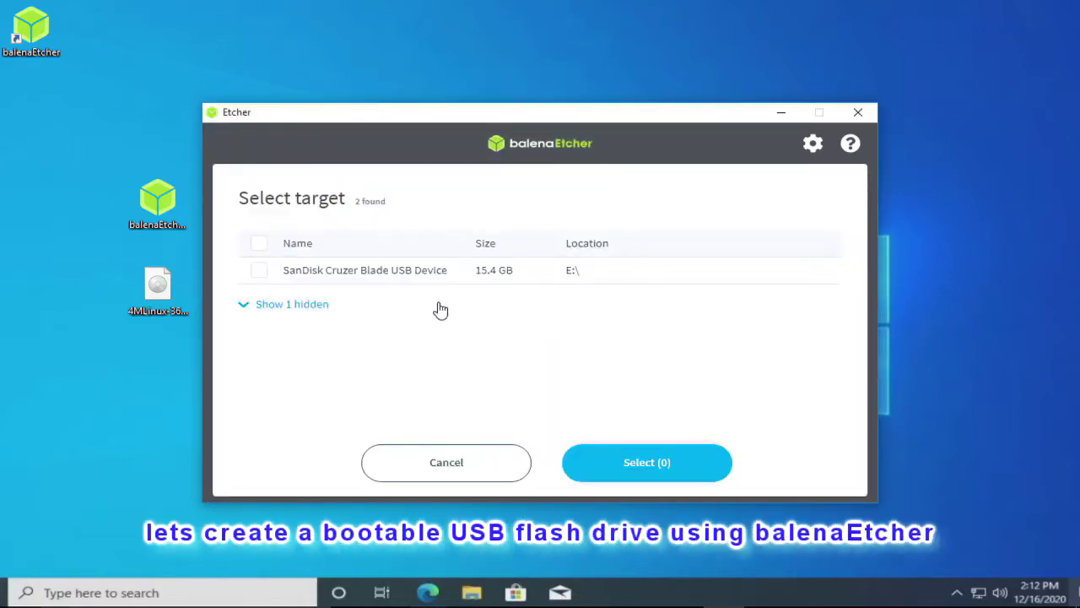
pyautogui.click(258, 272)
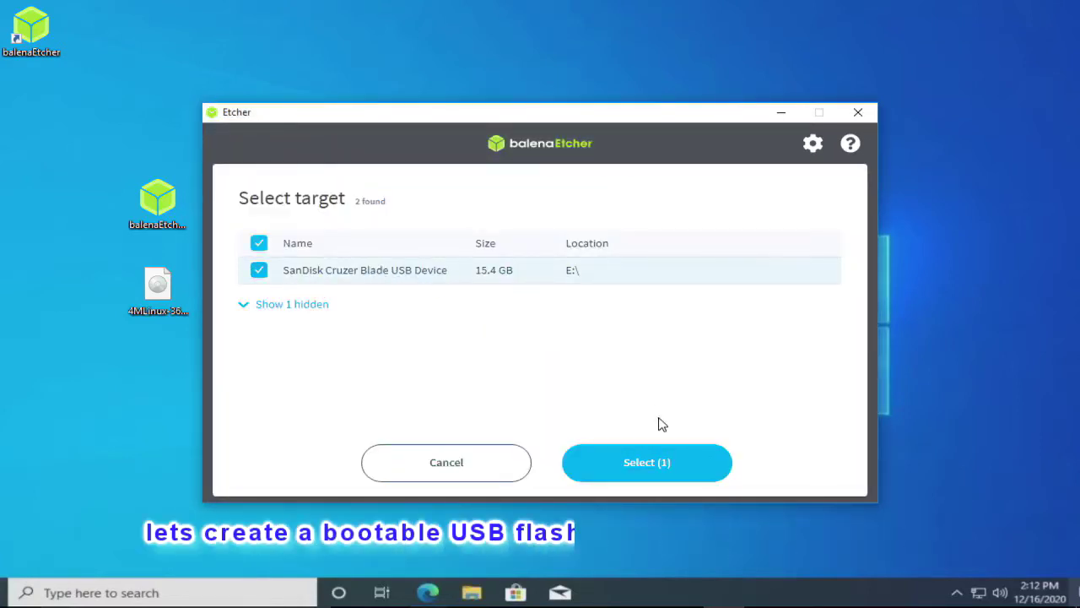
pyautogui.click(685, 474)
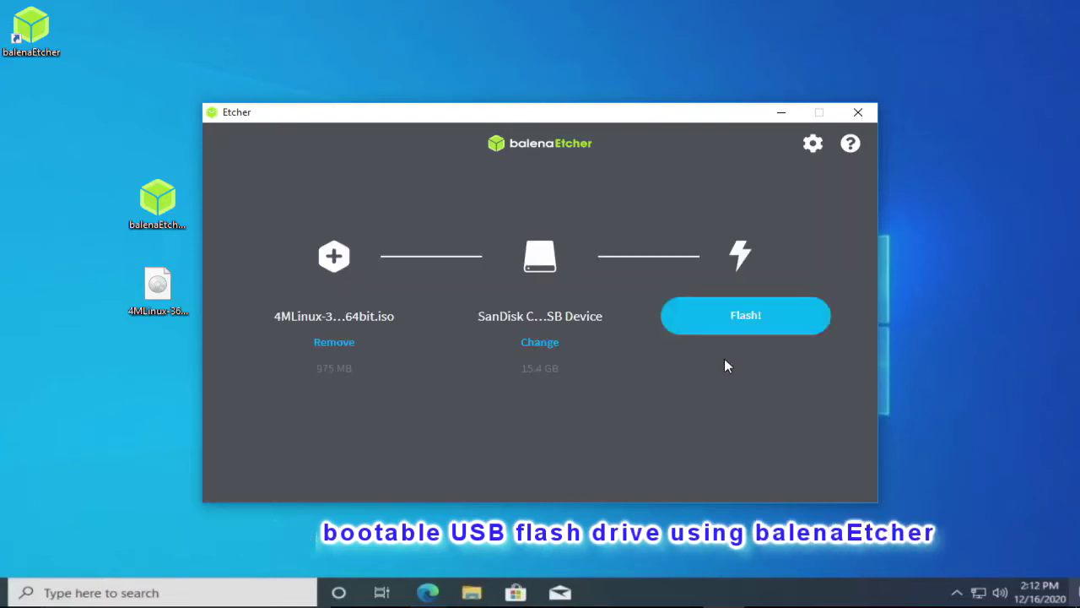
pyautogui.click(758, 319)
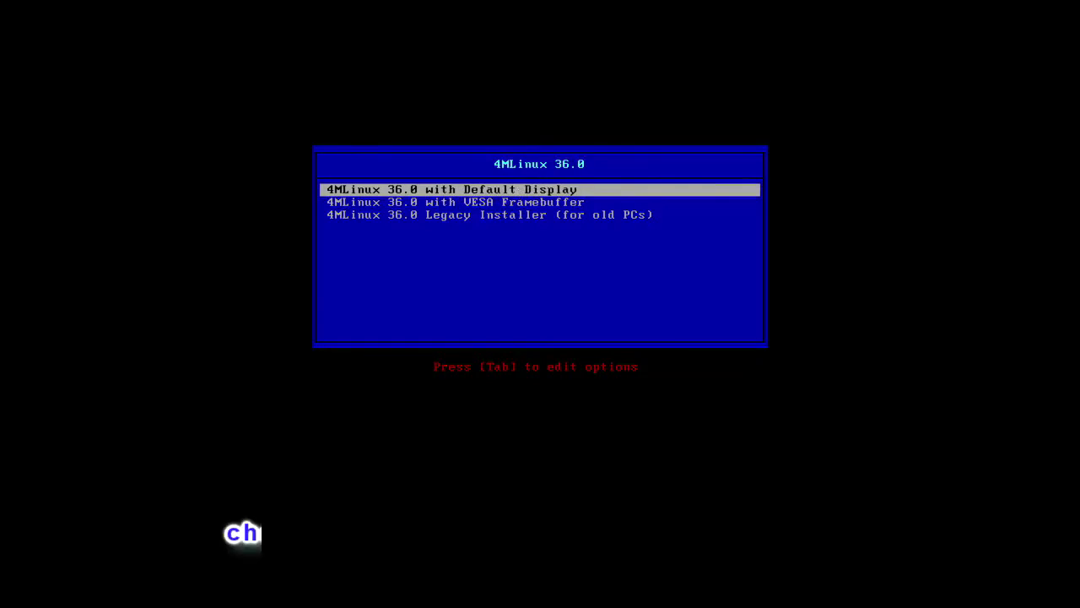
# - Boot 4MLinux 36.0 with VESA Framebuffer and choose video mode 379 (1280x768x32)
pyautogui.press('Down')
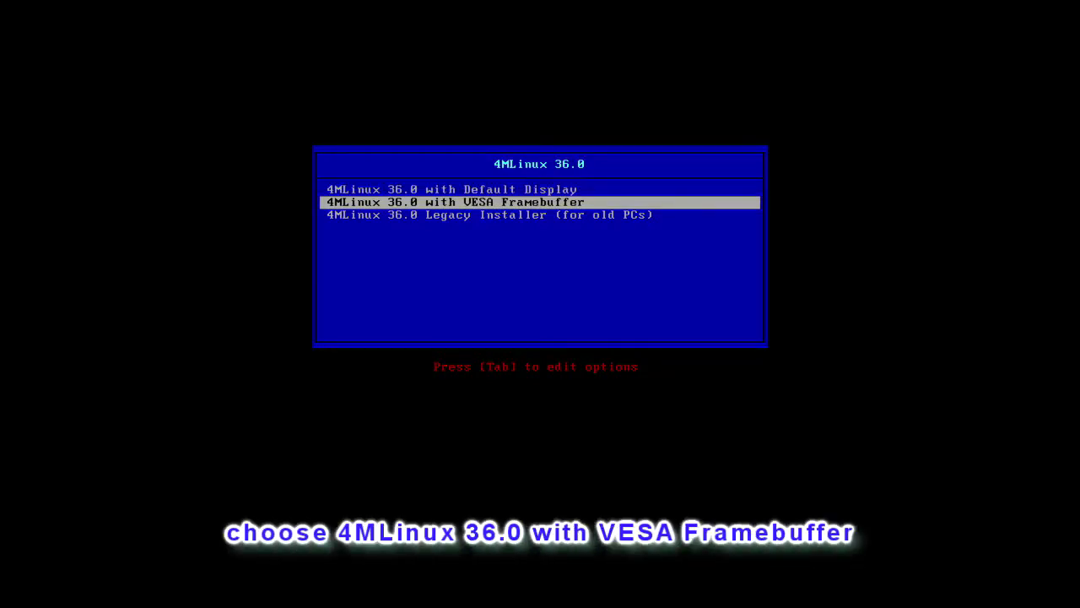
pyautogui.press('Return')
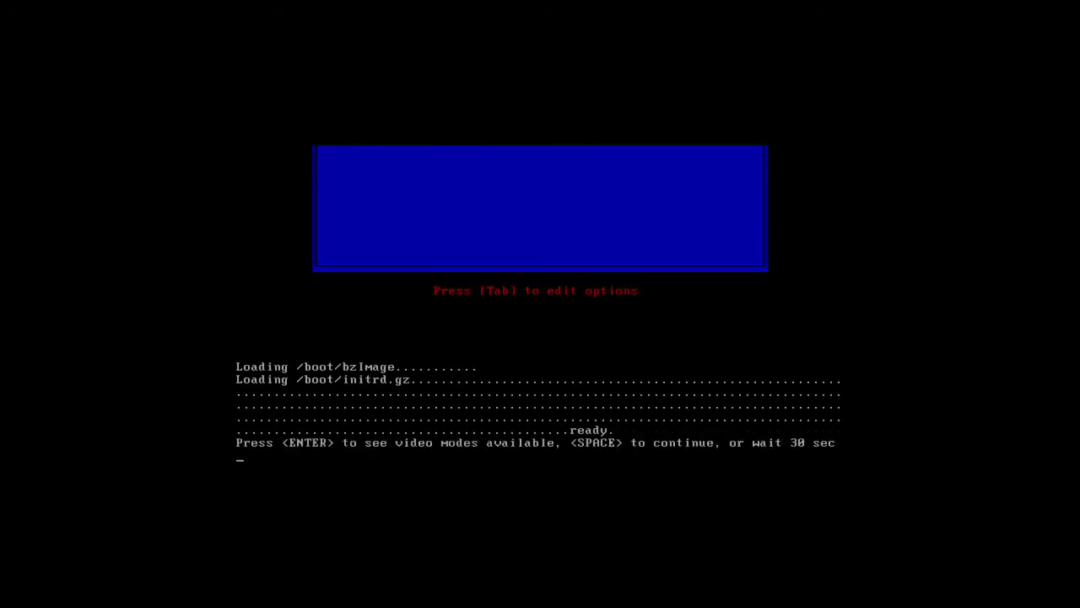
pyautogui.press('Return')
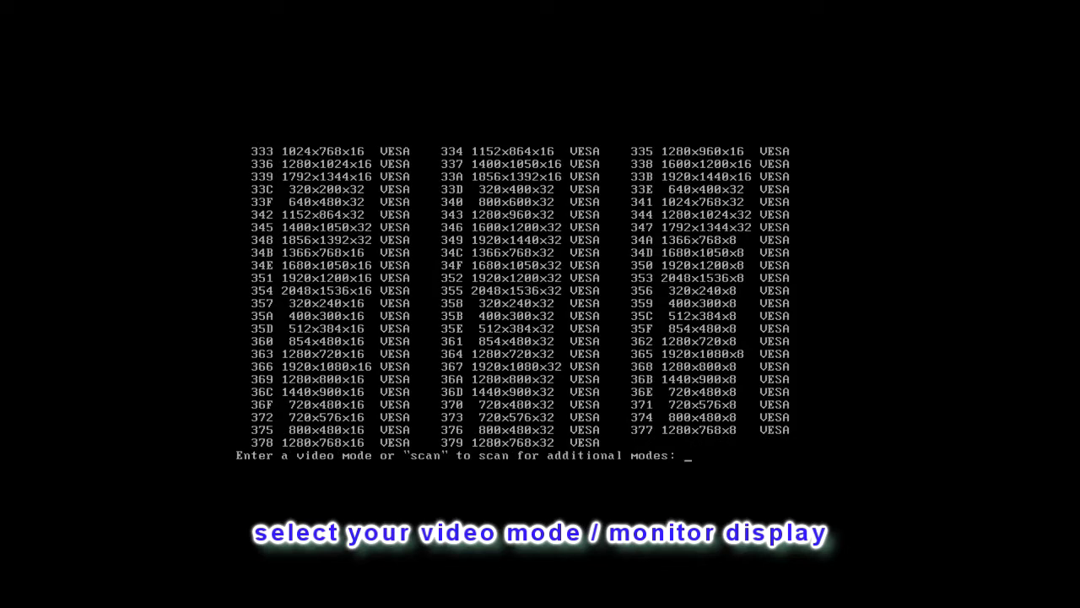
pyautogui.write('379')
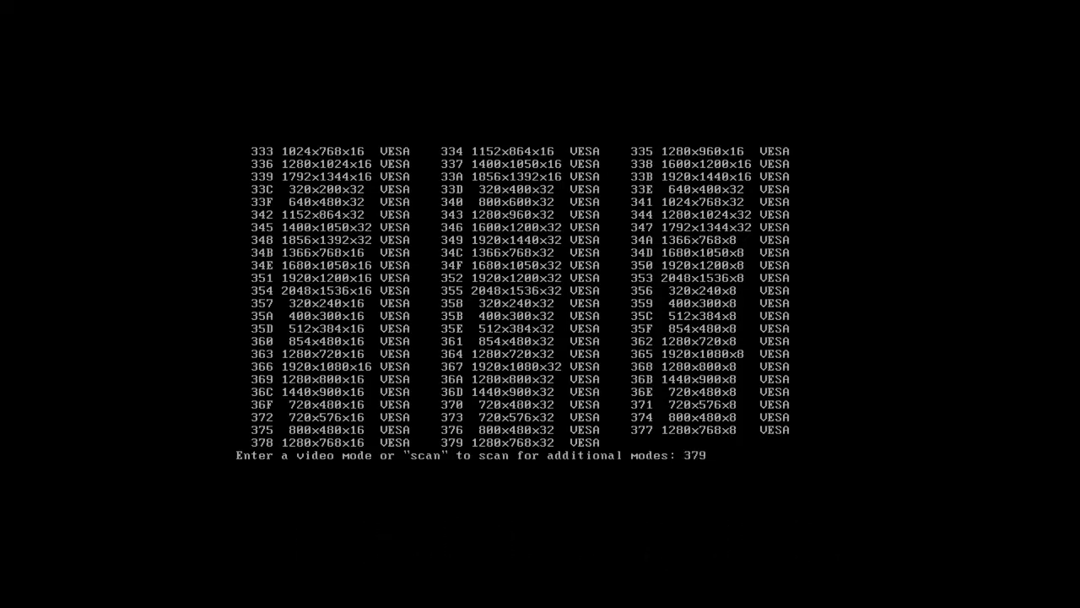
pyautogui.press('Return')
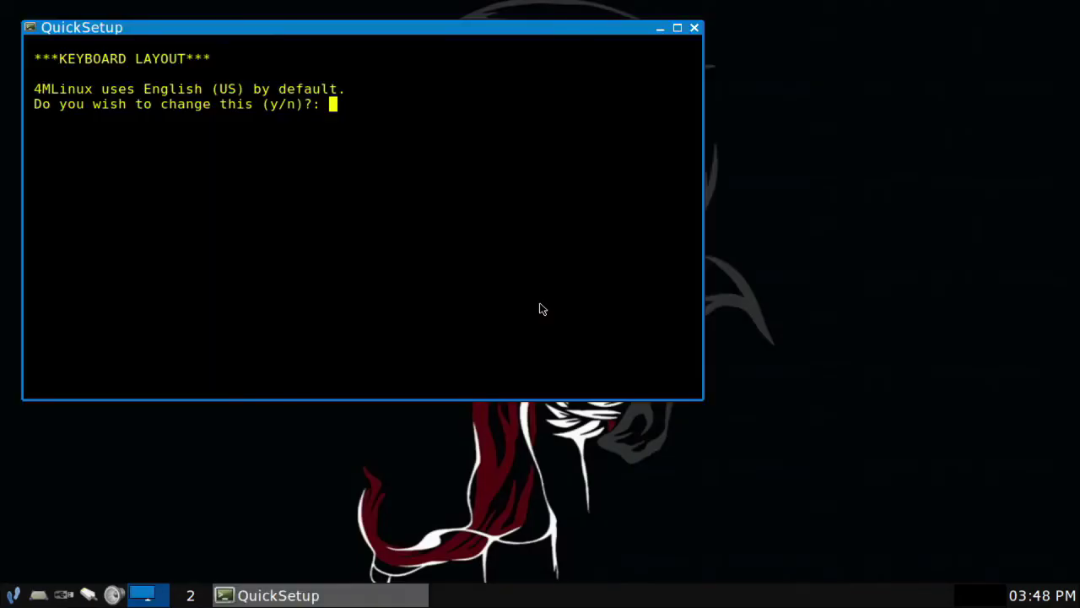
# - Close the QuickSetup keyboard layout window without answering and launch the GParted partition editor
pyautogui.click(694, 28)
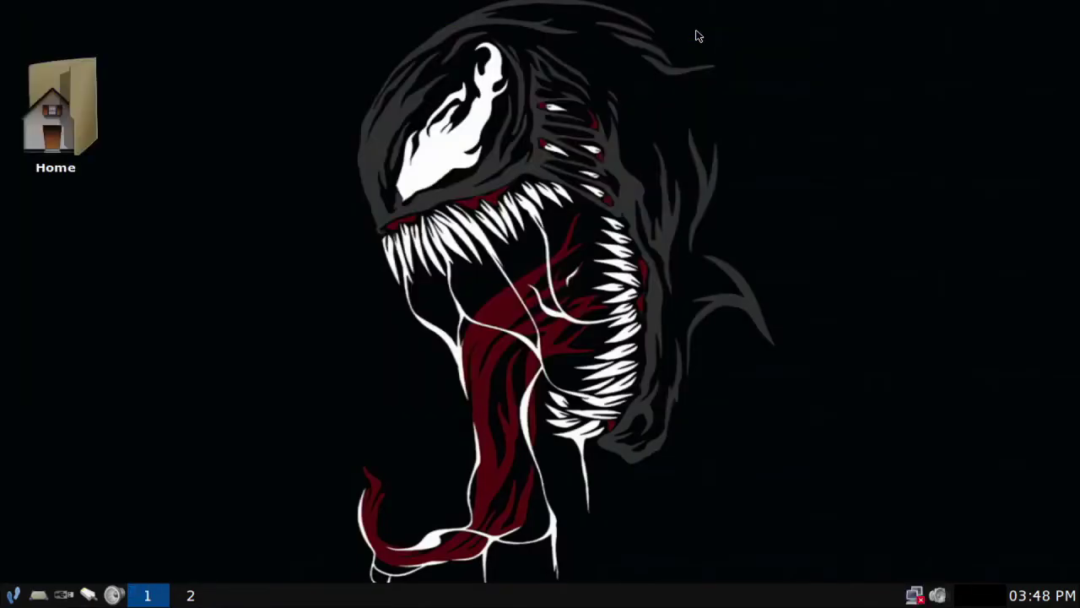
pyautogui.click(12, 591)
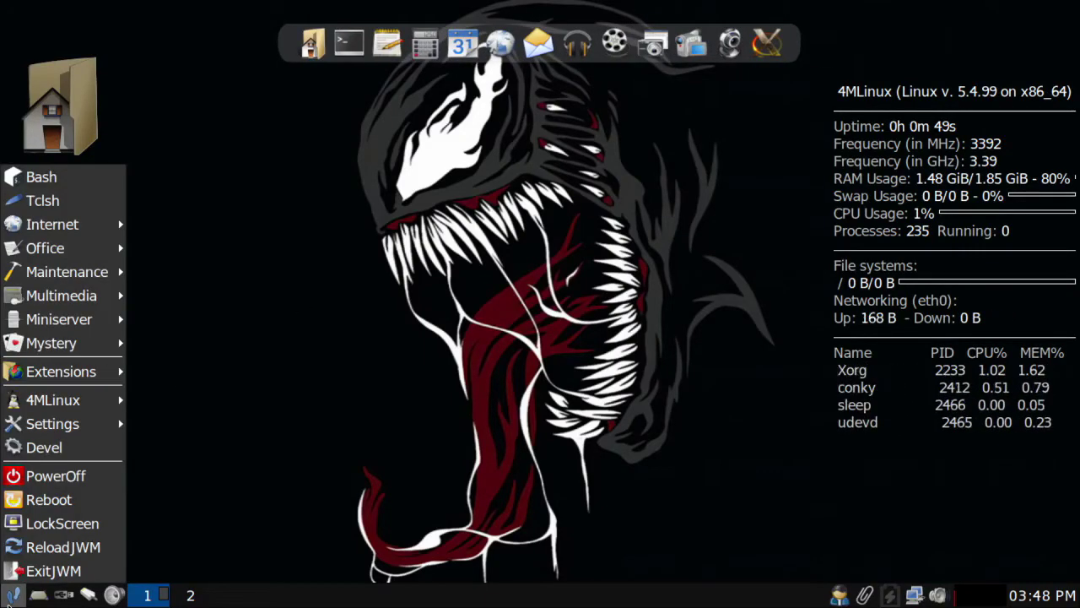
pyautogui.moveTo(53, 431)
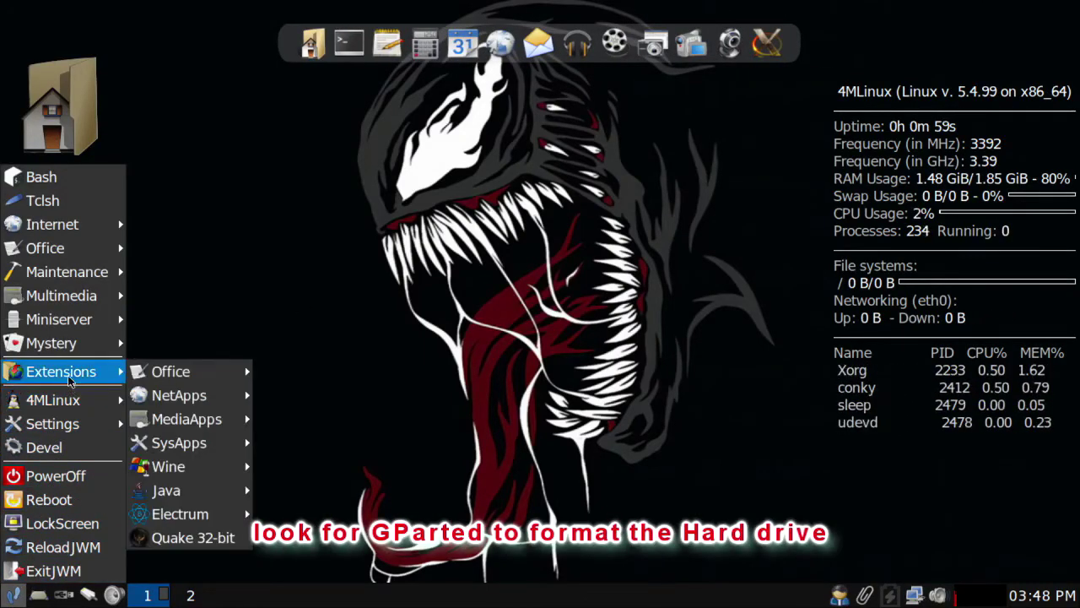
pyautogui.moveTo(68, 271)
pyautogui.moveTo(157, 275)
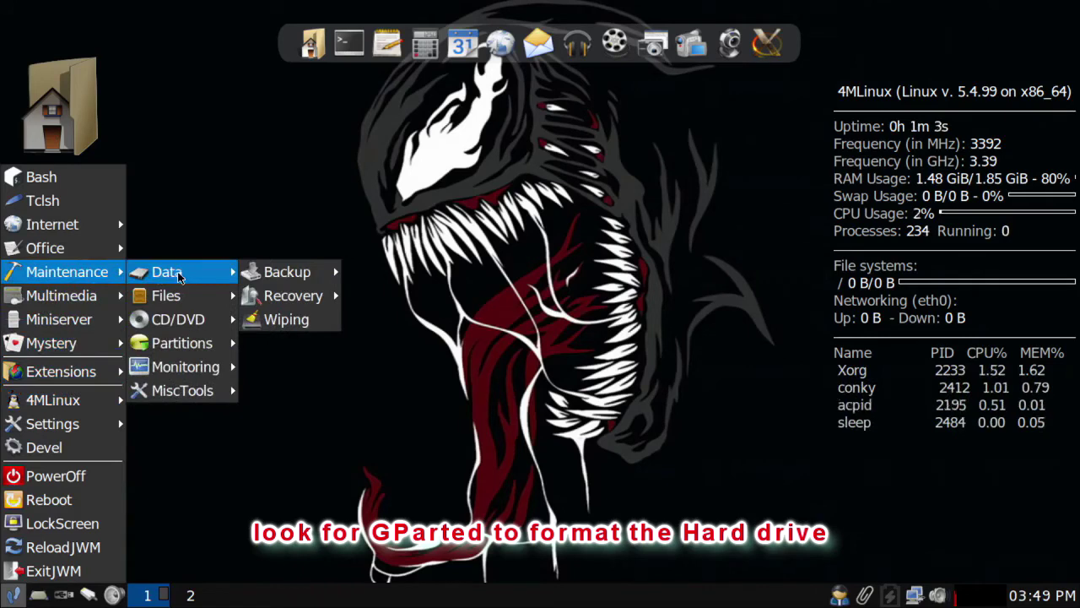
pyautogui.moveTo(184, 338)
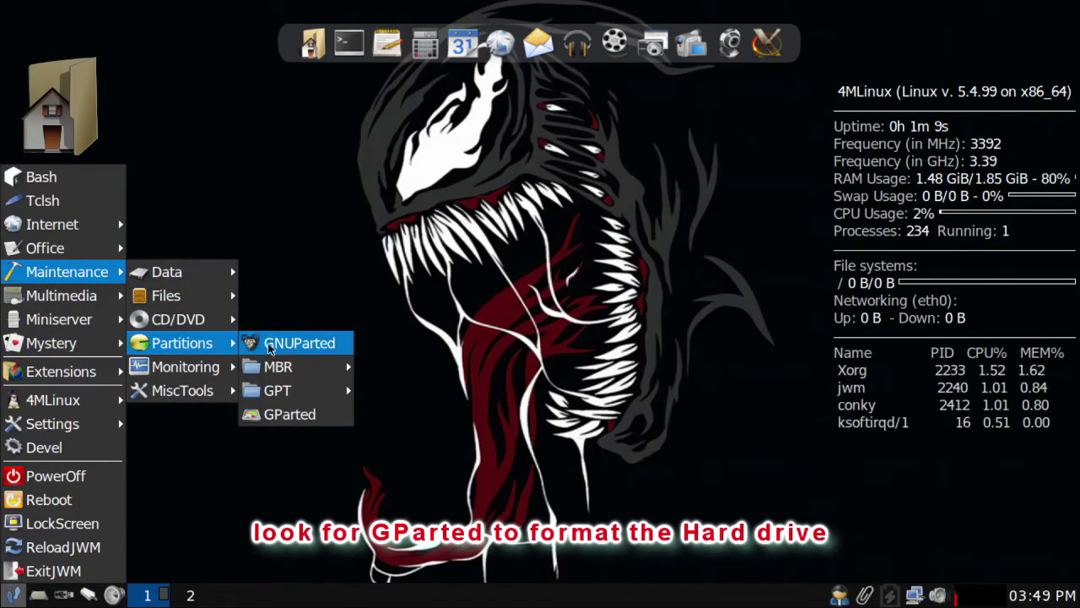
pyautogui.moveTo(278, 391)
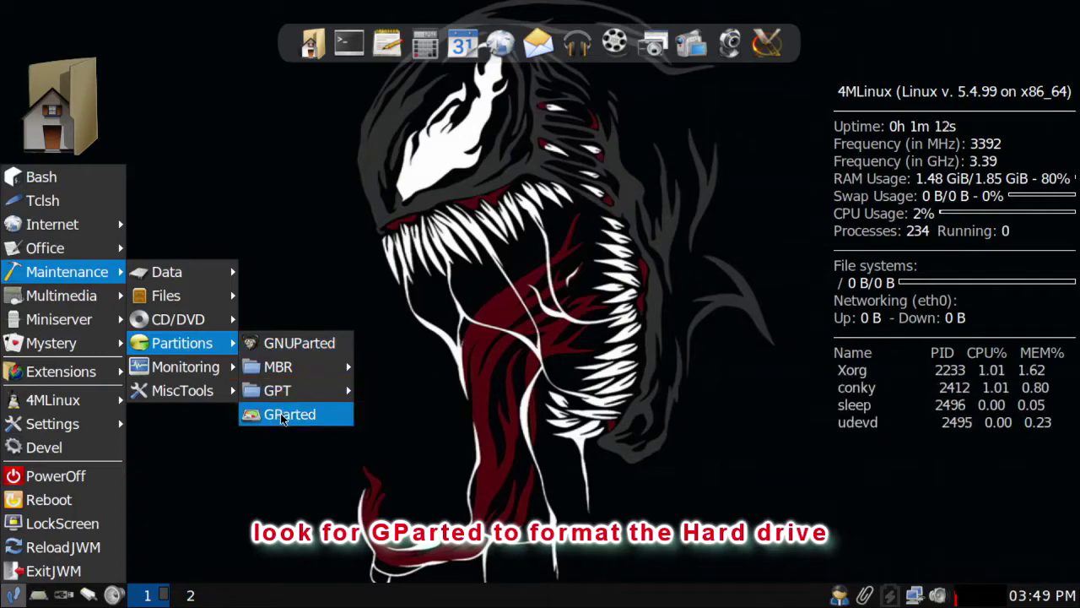
pyautogui.click(338, 417)
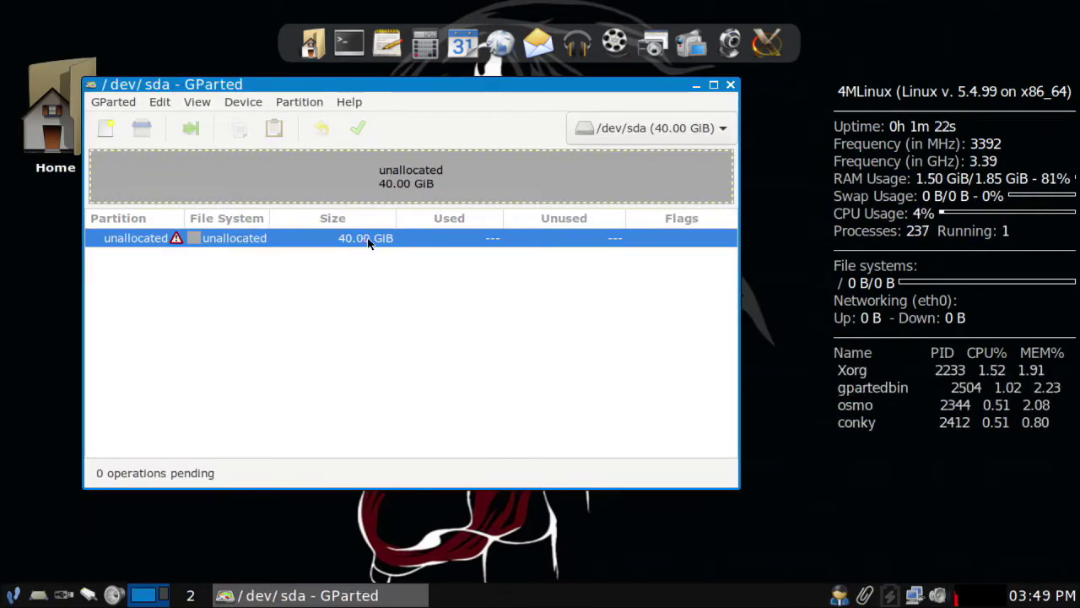
# - Create a new msdos partition table on /dev/sda
pyautogui.click(244, 102)
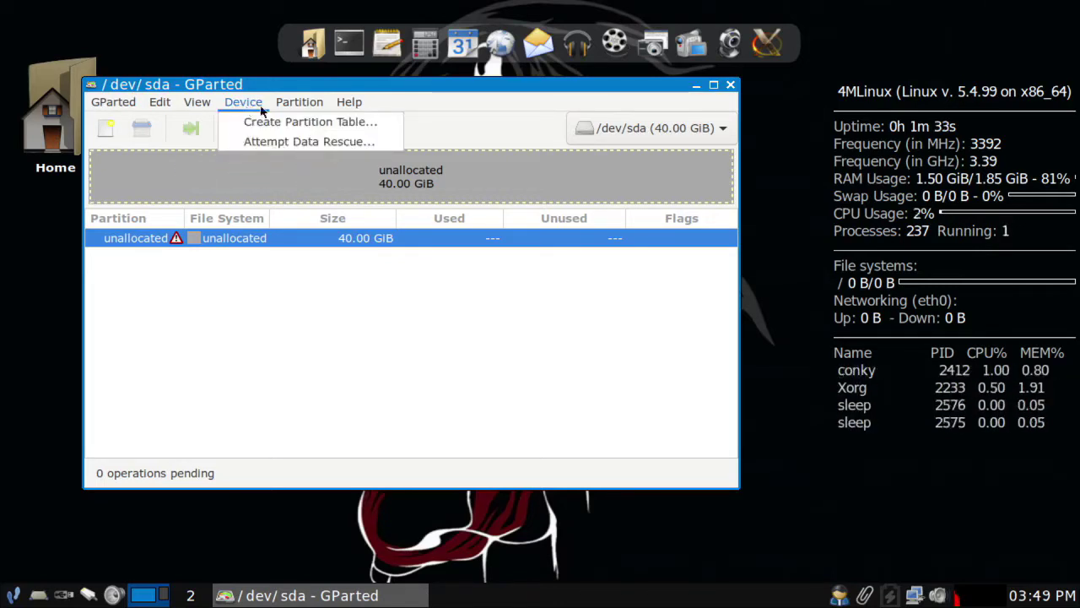
pyautogui.click(355, 126)
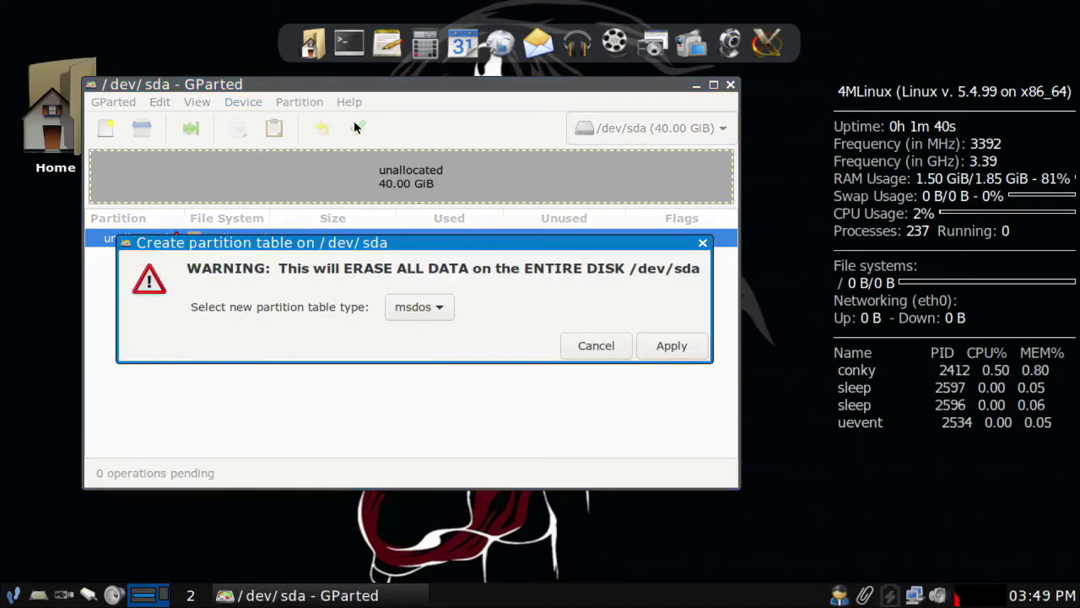
pyautogui.click(439, 308)
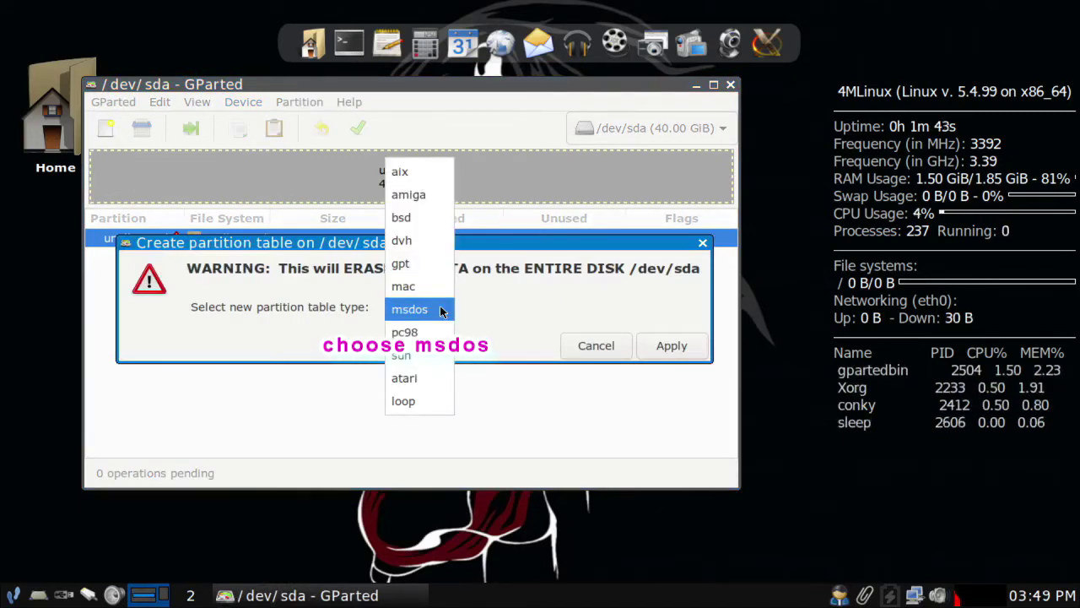
pyautogui.click(441, 311)
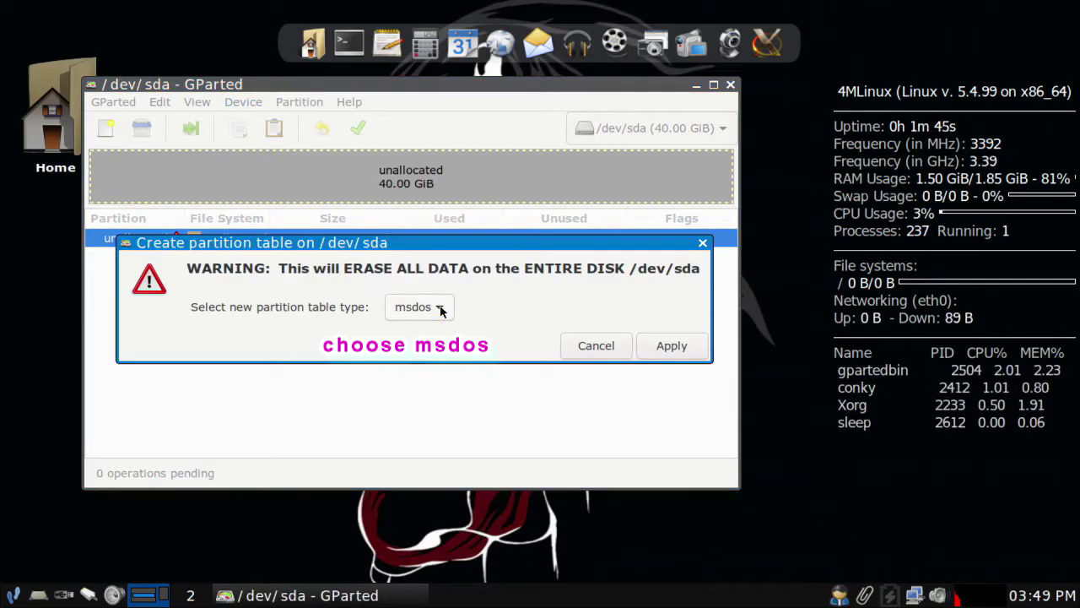
pyautogui.click(672, 348)
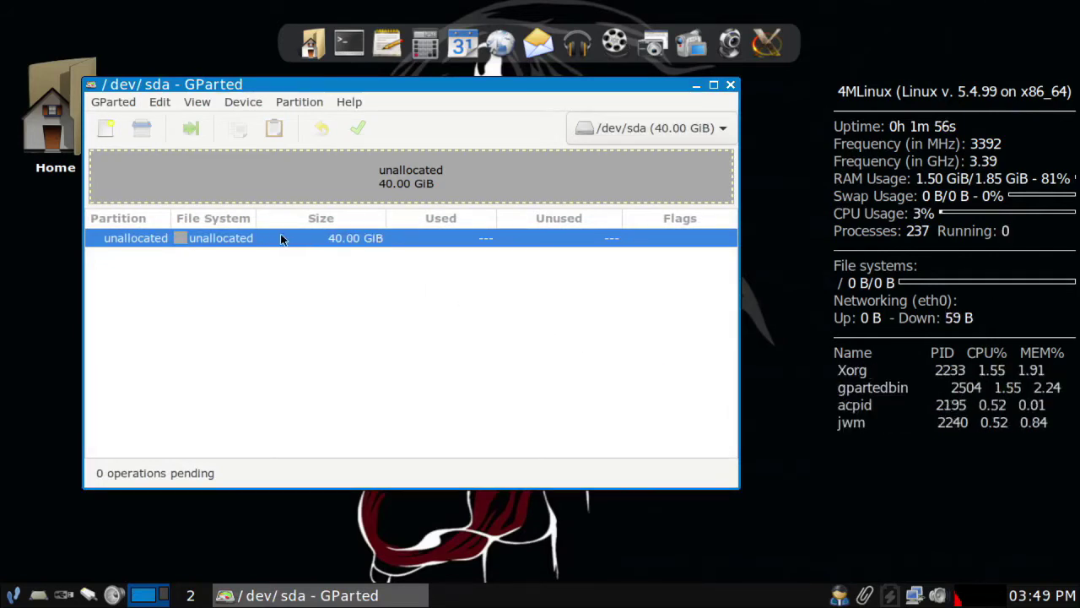
# - Add a 36863 MiB primary ext4 partition labelled "rhesus" in the unallocated space of /dev/sda
pyautogui.click(106, 129)
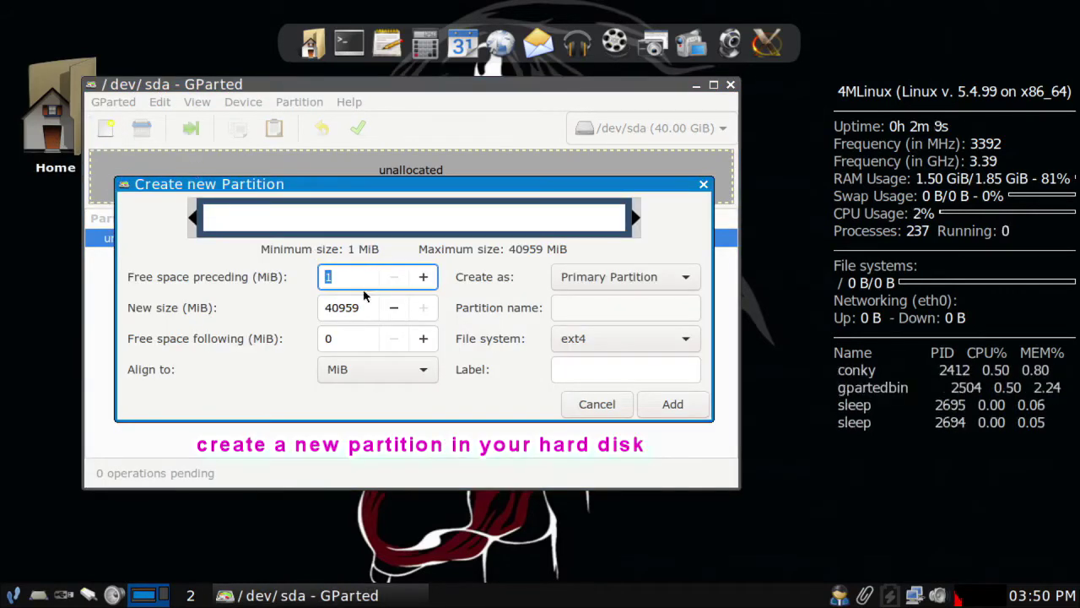
pyautogui.press('Tab')
pyautogui.press('BackSpace')
pyautogui.write('36863')
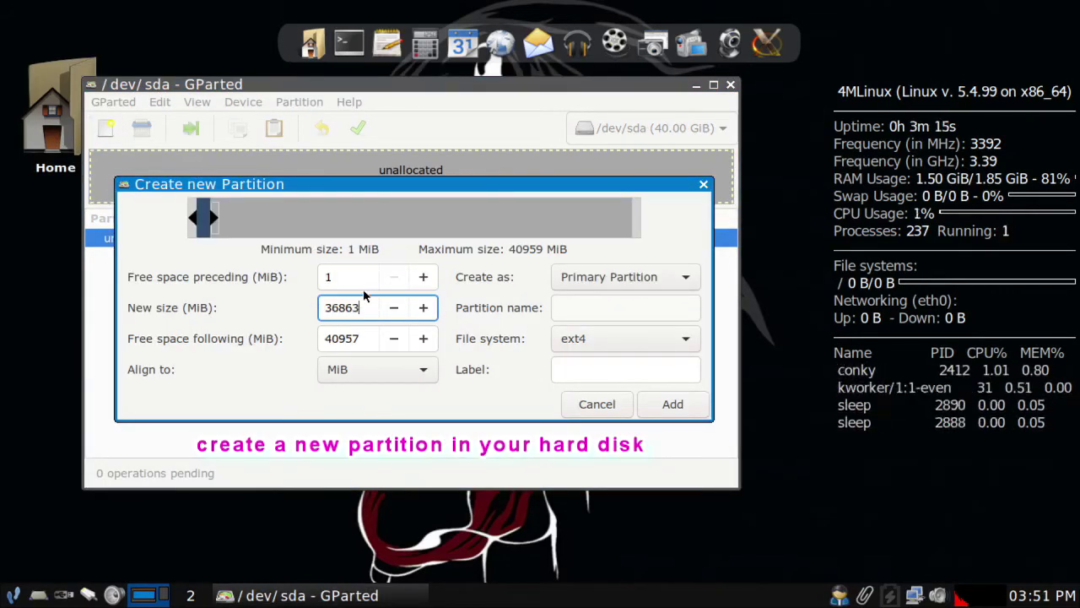
pyautogui.click(692, 278)
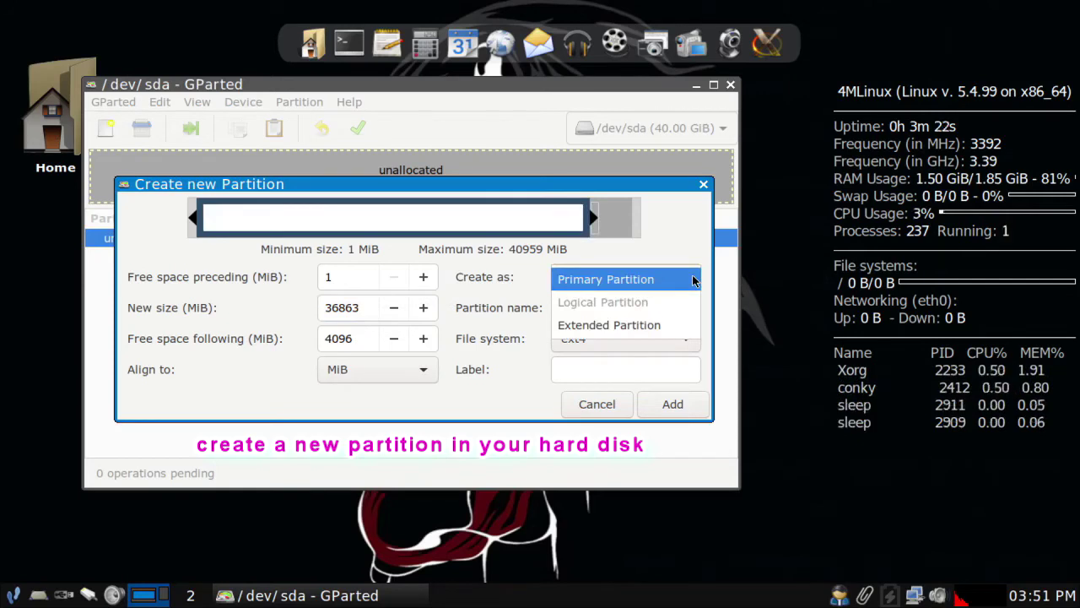
pyautogui.click(692, 280)
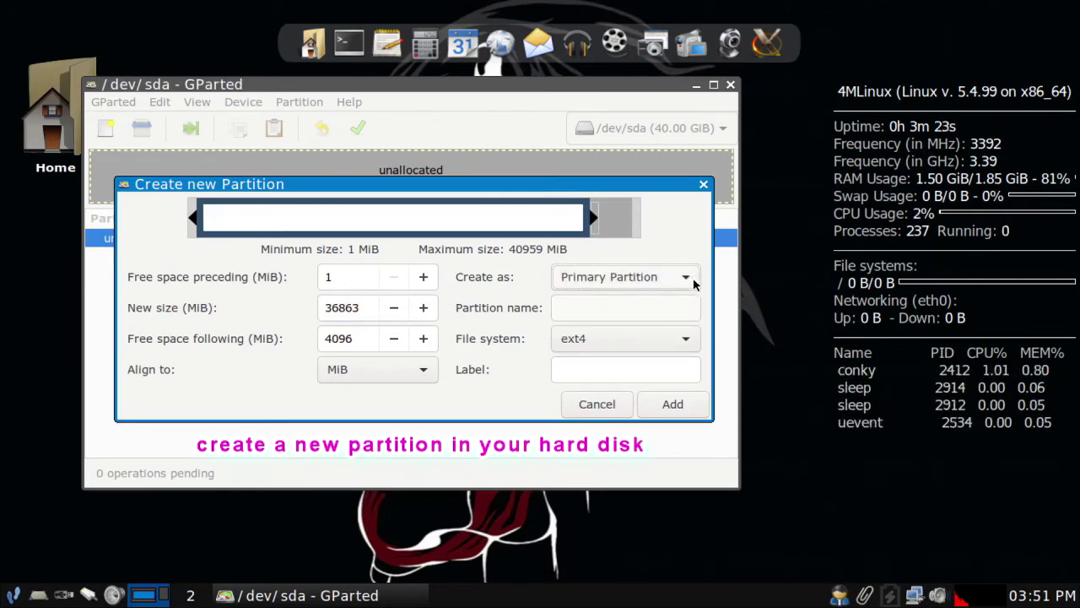
pyautogui.click(686, 340)
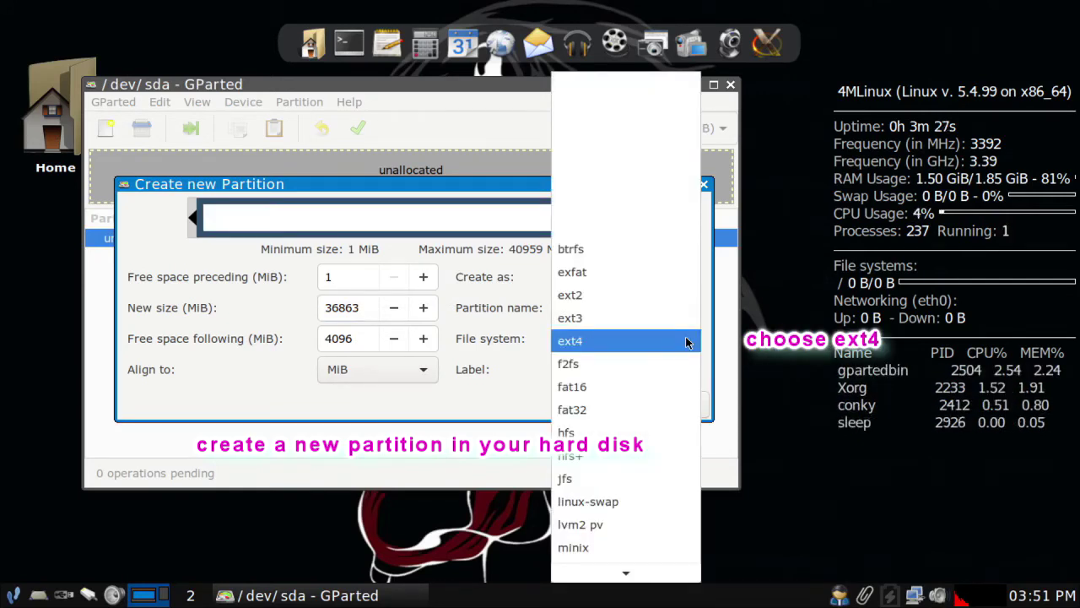
pyautogui.click(686, 341)
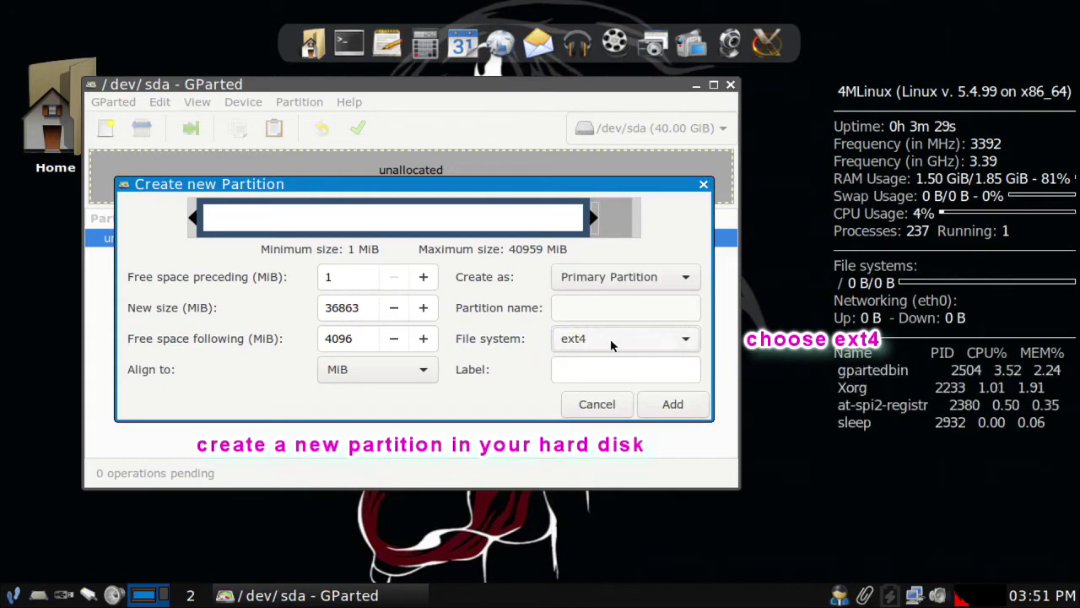
pyautogui.click(591, 377)
pyautogui.write('rhesus')
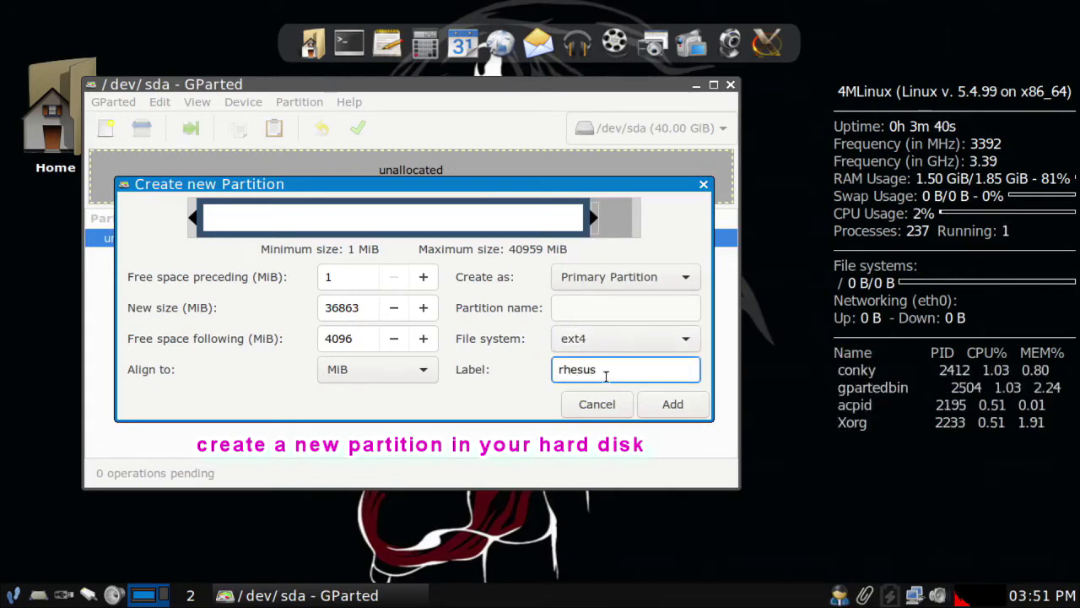
pyautogui.click(673, 405)
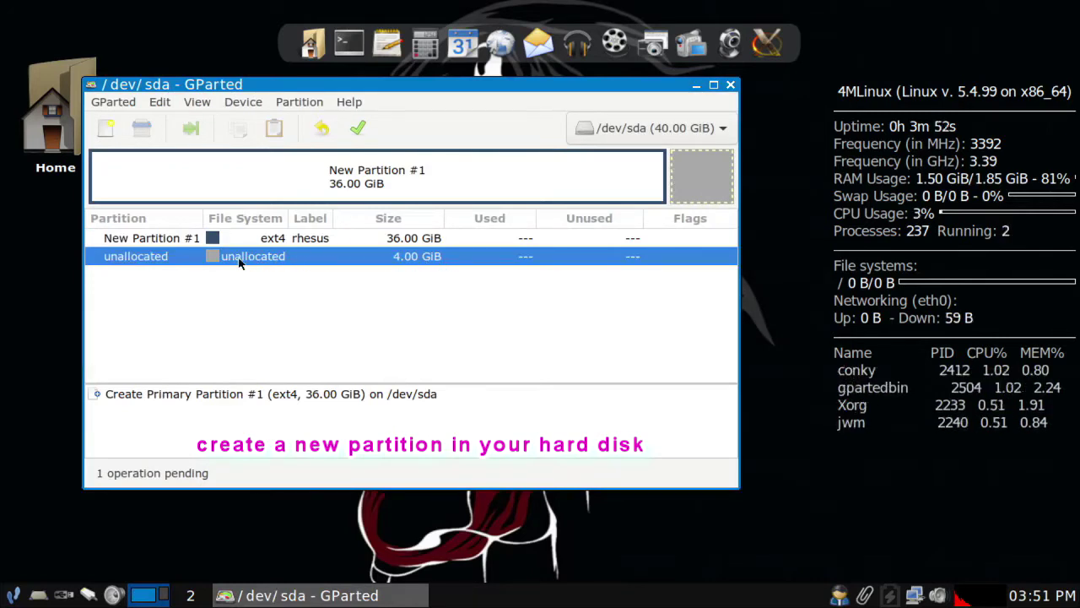
# - Add a primary linux-swap partition labelled "koko" that fills the remaining 4096 MiB of unallocated space
pyautogui.click(107, 129)
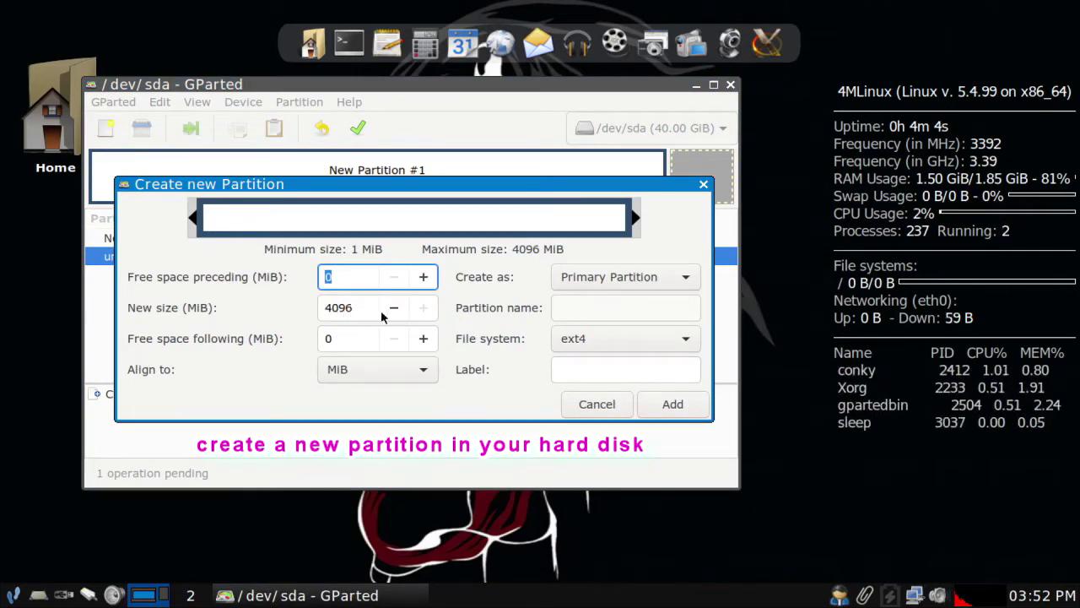
pyautogui.click(685, 278)
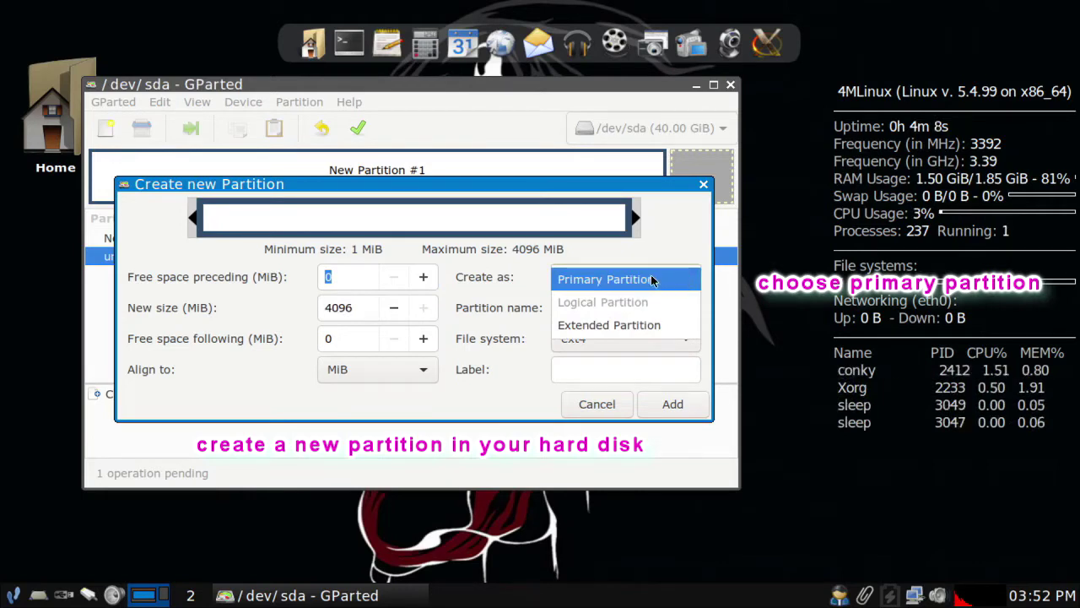
pyautogui.click(653, 280)
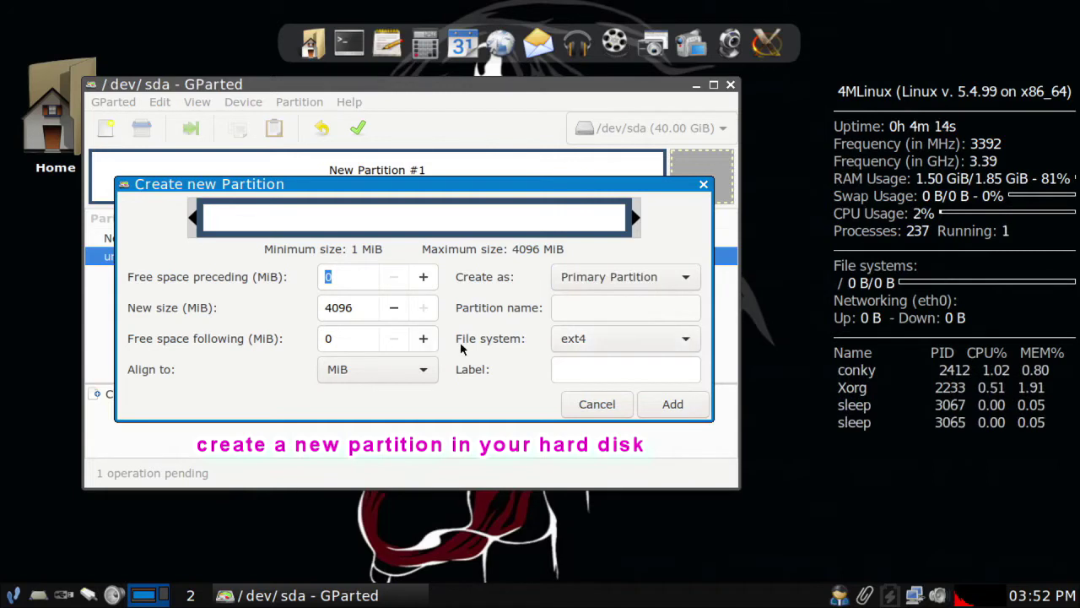
pyautogui.click(692, 345)
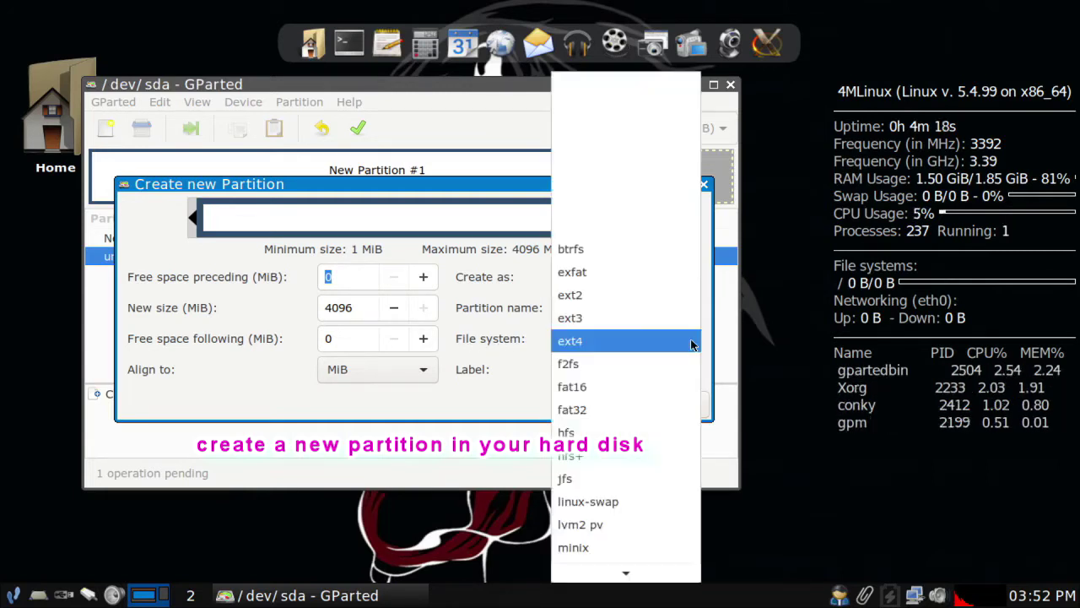
pyautogui.click(628, 510)
pyautogui.click(616, 372)
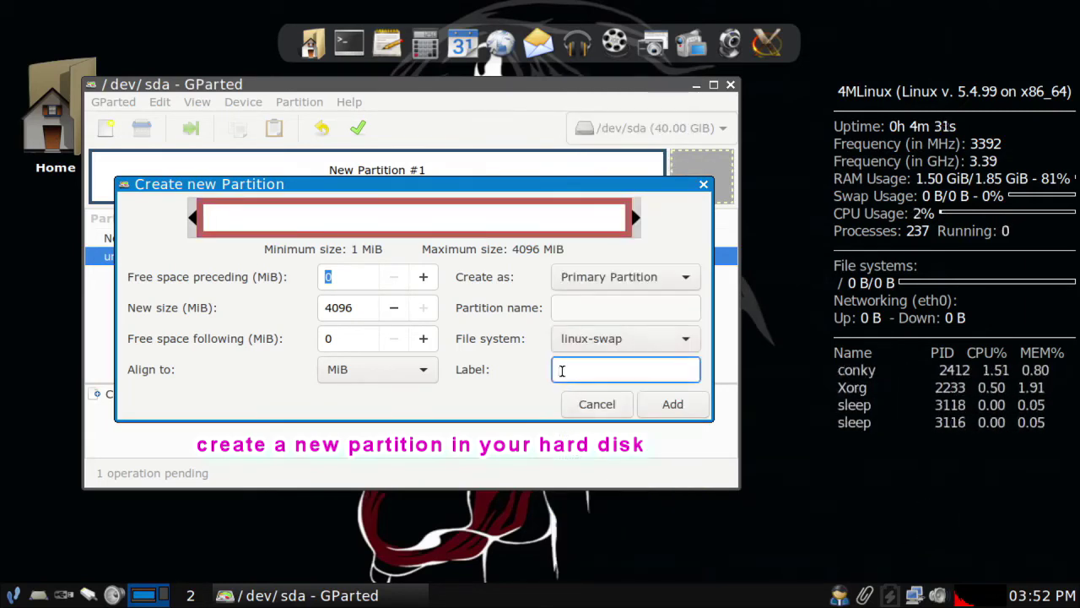
pyautogui.write('koko')
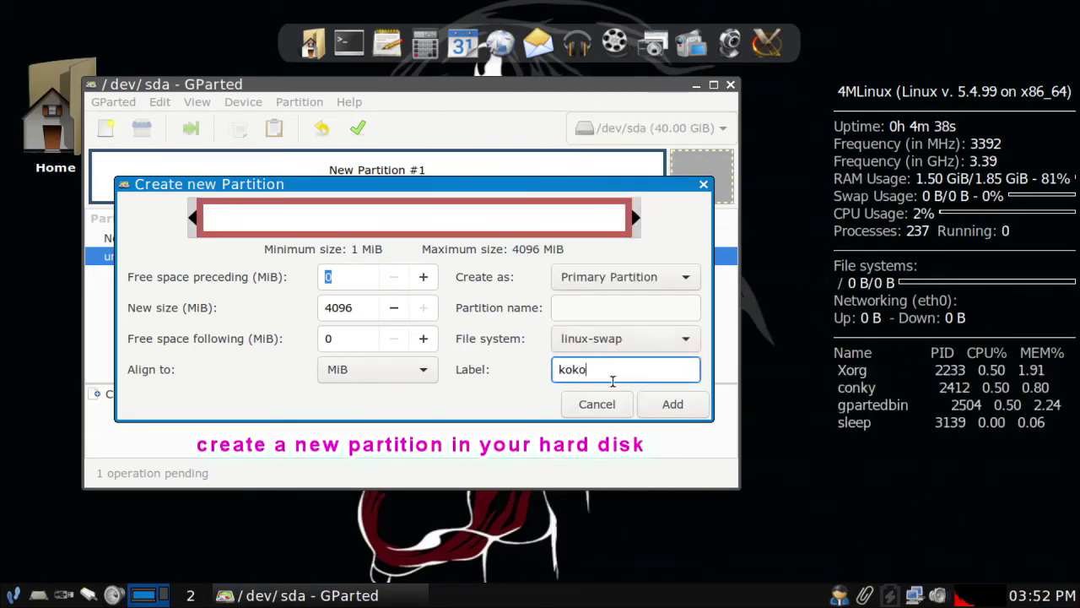
pyautogui.click(680, 406)
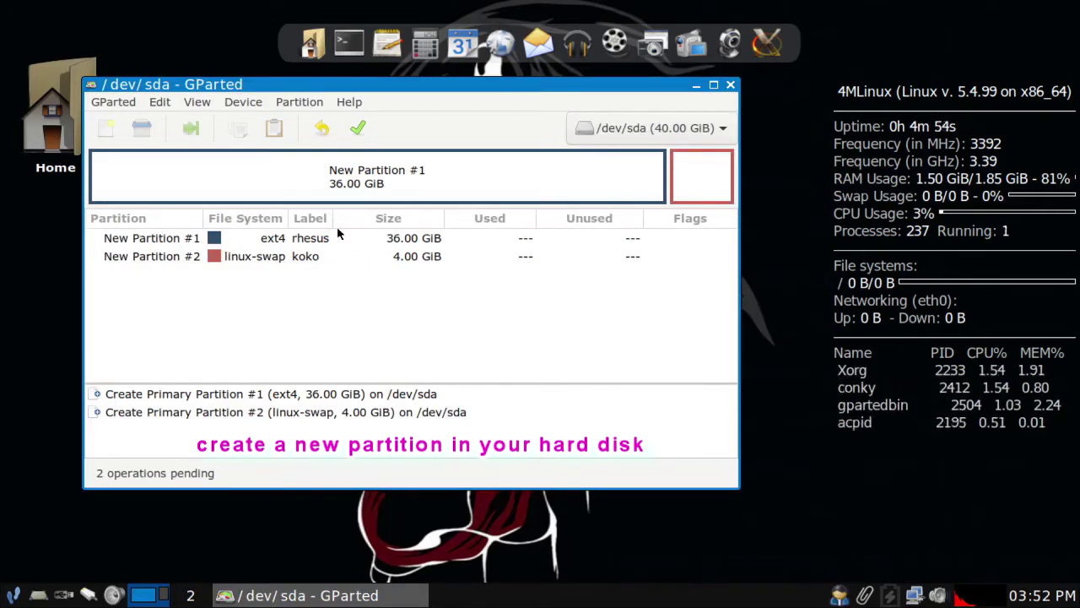
# - Apply the pending partition operations to the disk and dismiss the completion report
pyautogui.click(361, 128)
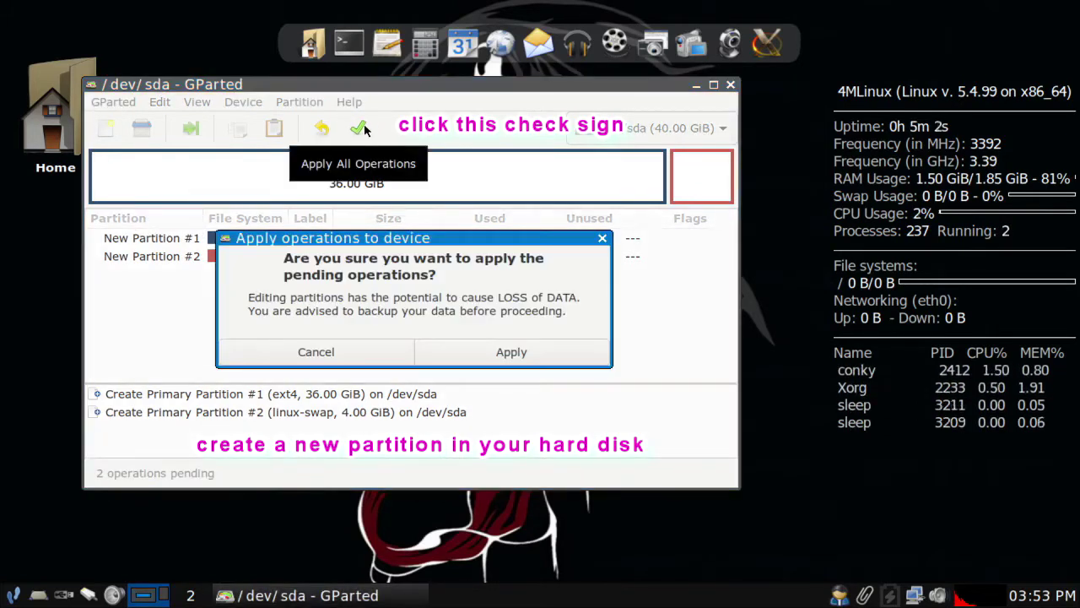
pyautogui.click(512, 352)
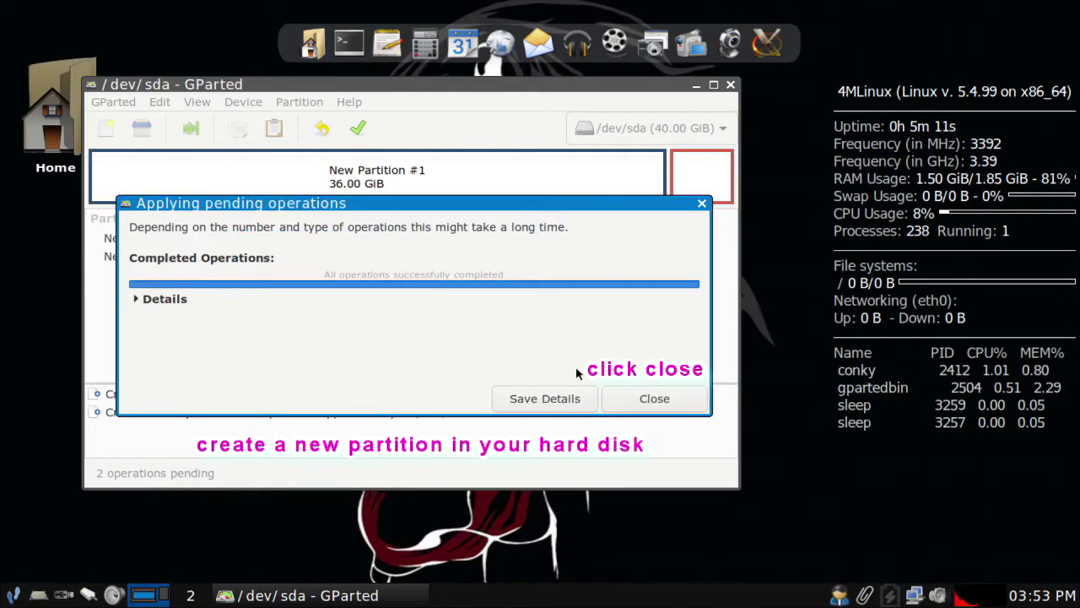
pyautogui.click(677, 404)
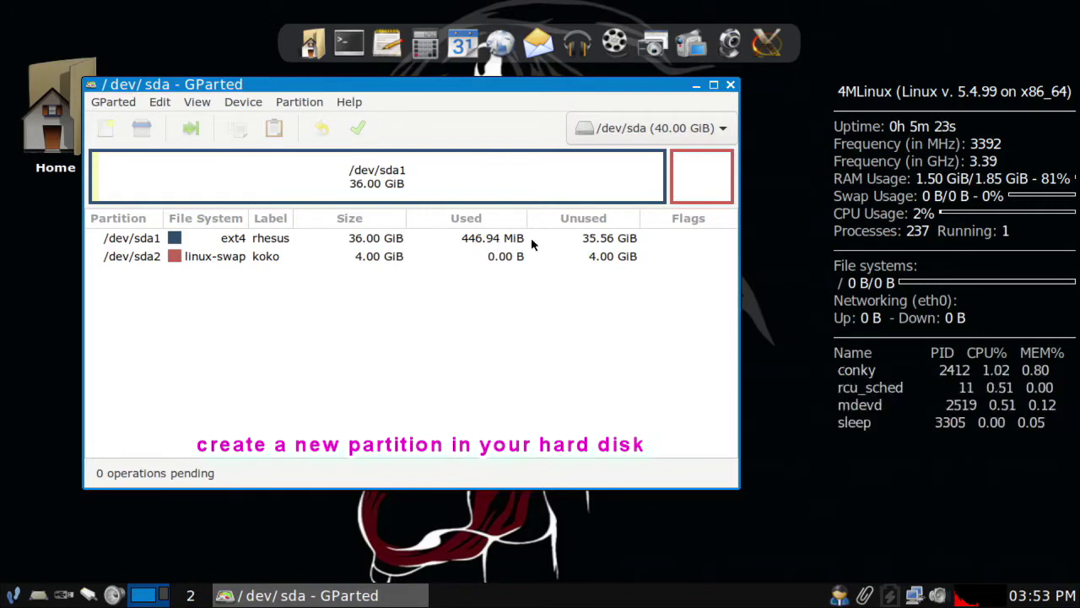
# - Set the boot flag on /dev/sda1 and close GParted
pyautogui.click(605, 237)
pyautogui.click(604, 240)
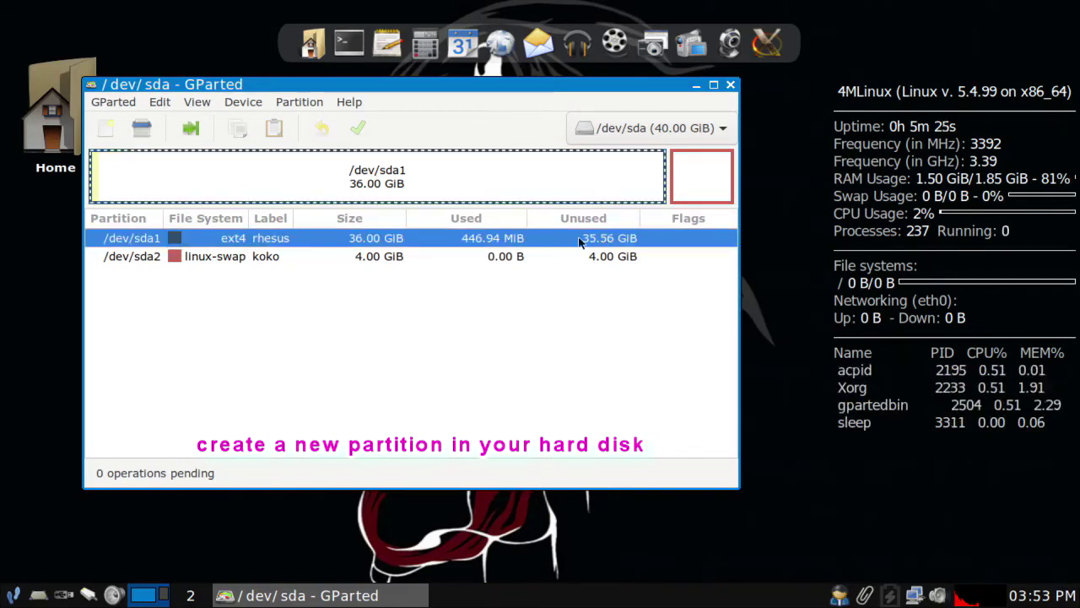
pyautogui.rightClick(682, 239)
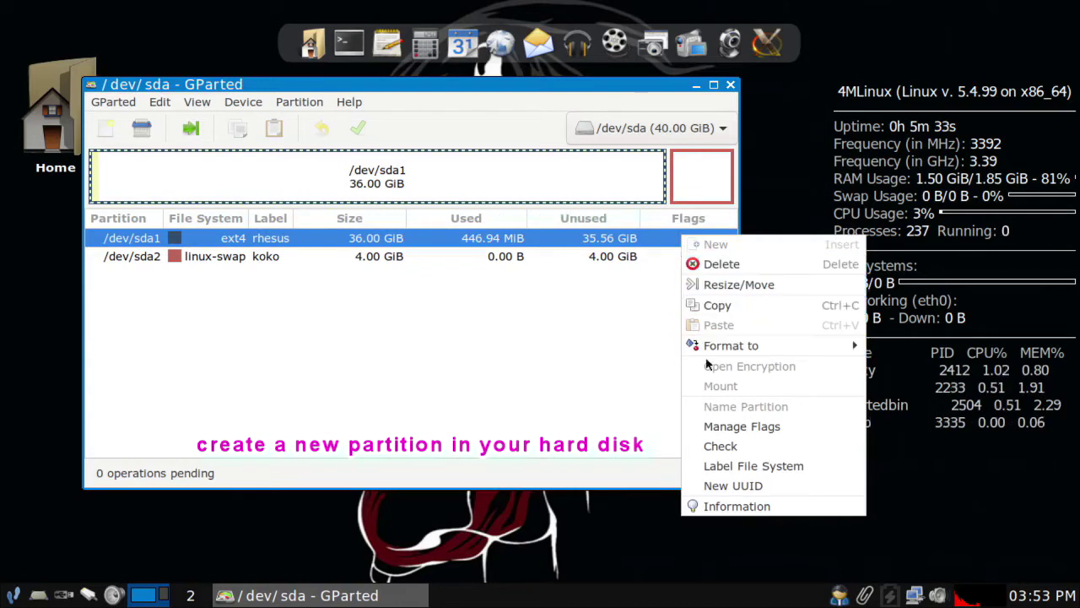
pyautogui.click(775, 433)
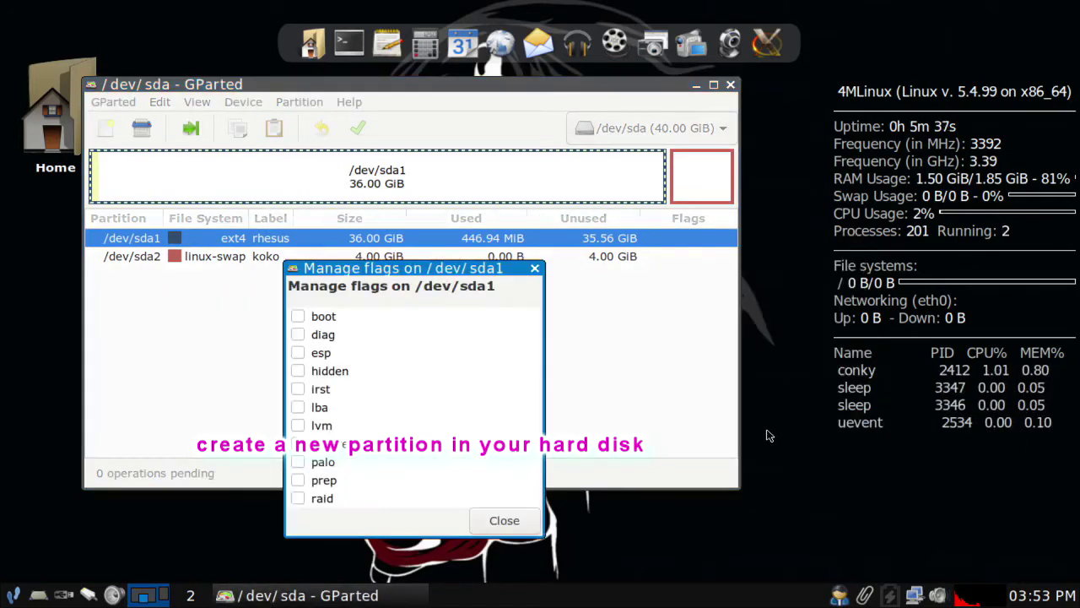
pyautogui.click(305, 317)
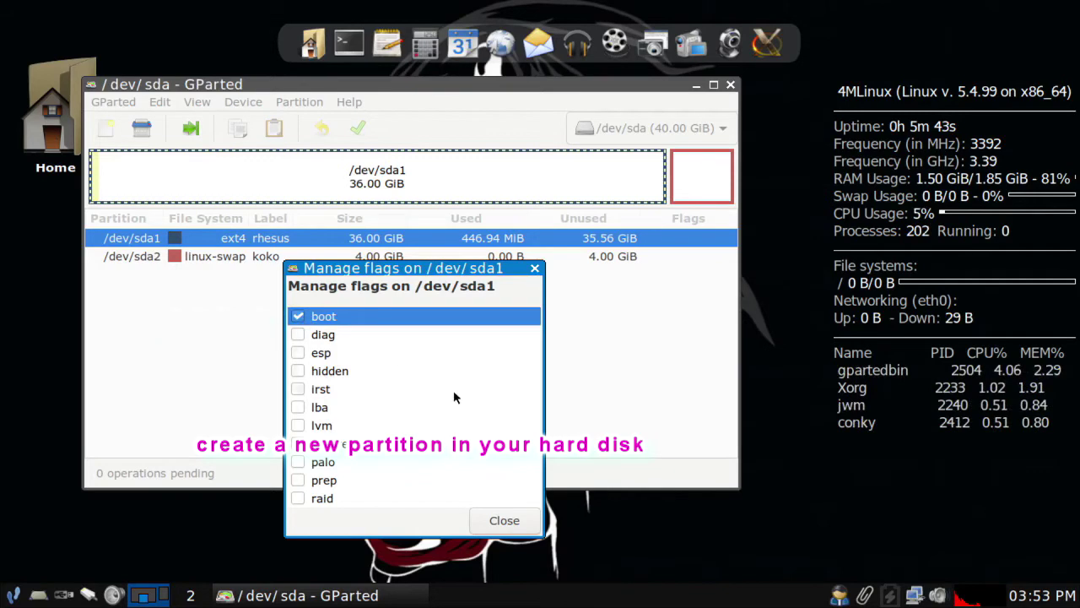
pyautogui.click(506, 523)
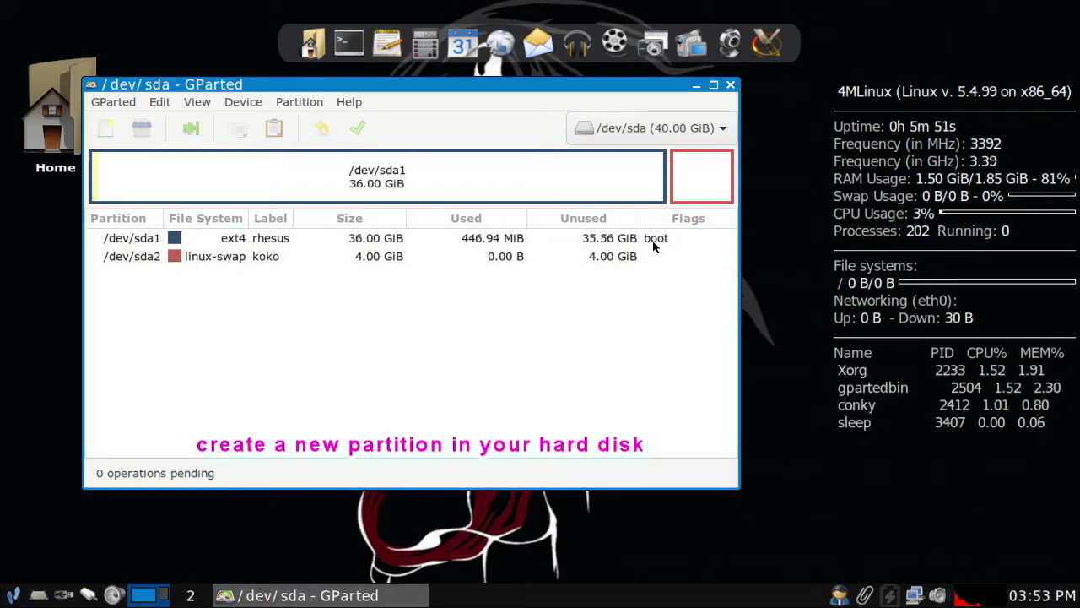
pyautogui.click(730, 87)
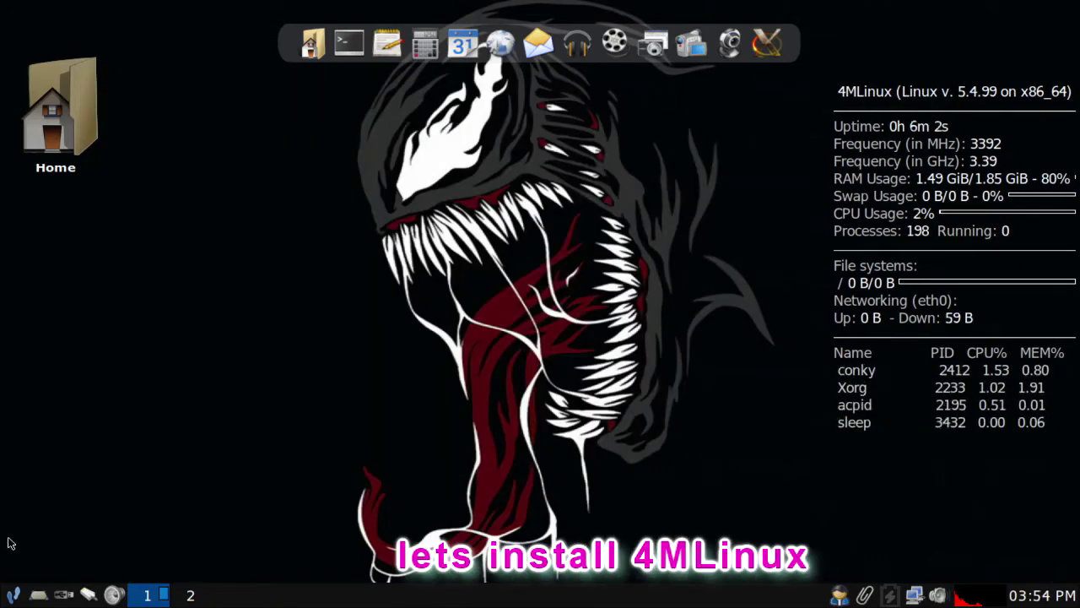
# - Launch the 4MLinux Installer, continue past the welcome text and enter sda1 as the target partition
pyautogui.click(14, 596)
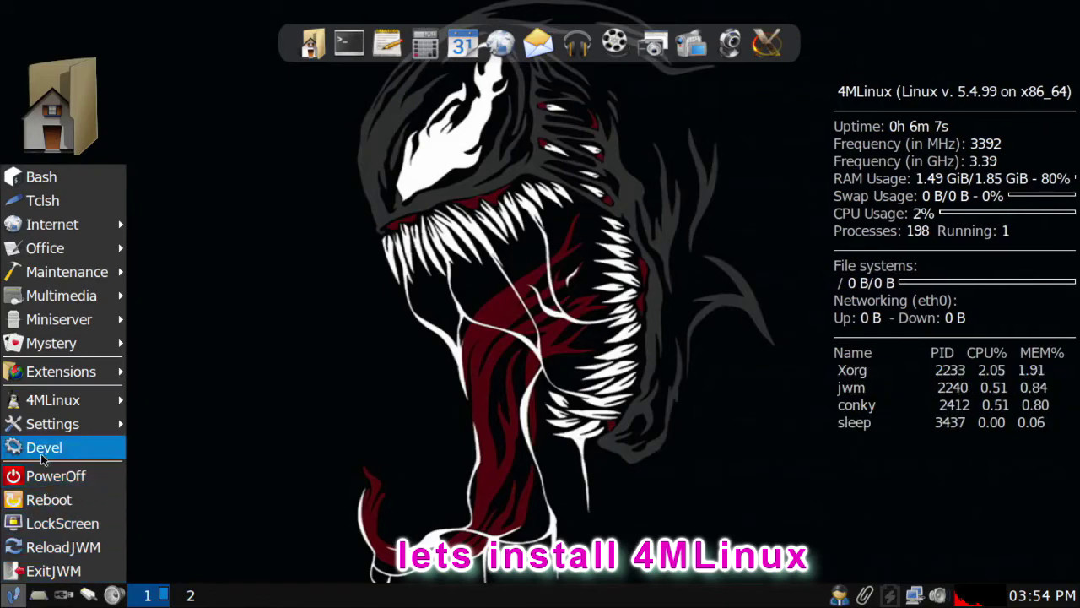
pyautogui.moveTo(126, 403)
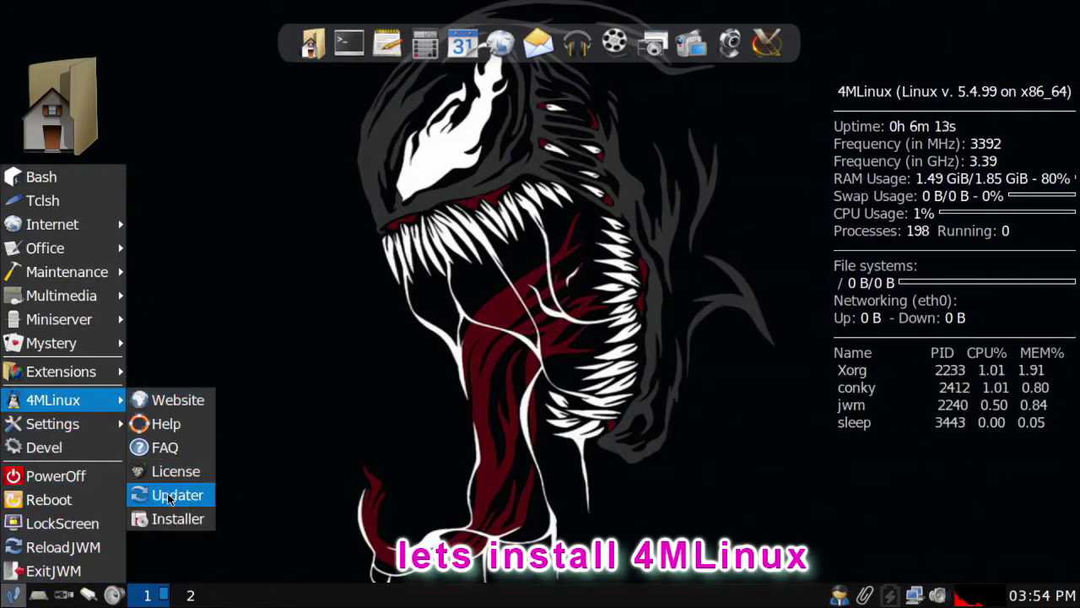
pyautogui.click(168, 520)
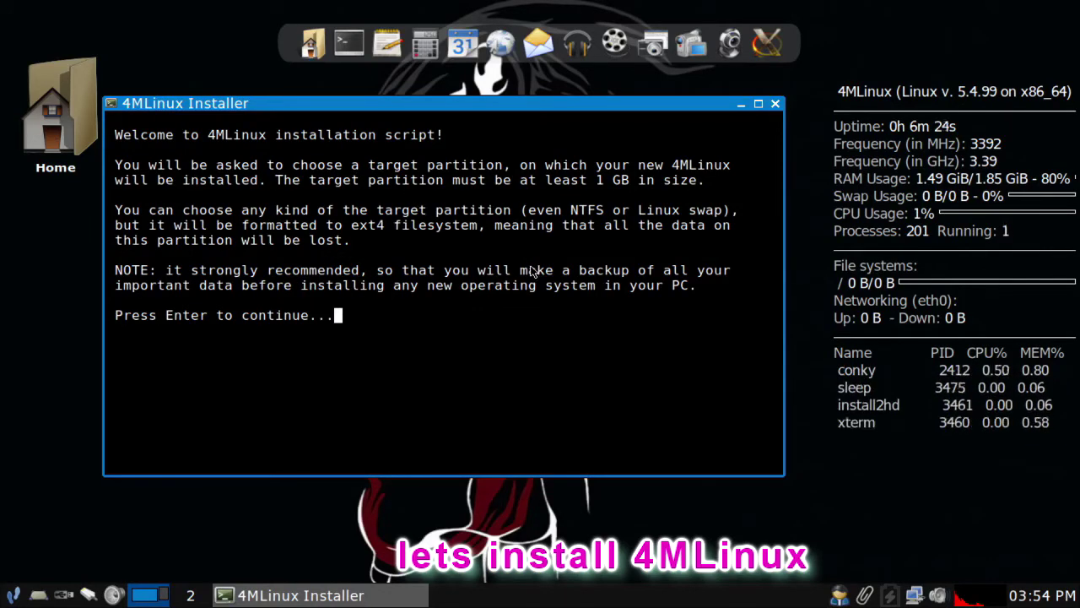
pyautogui.press('Return')
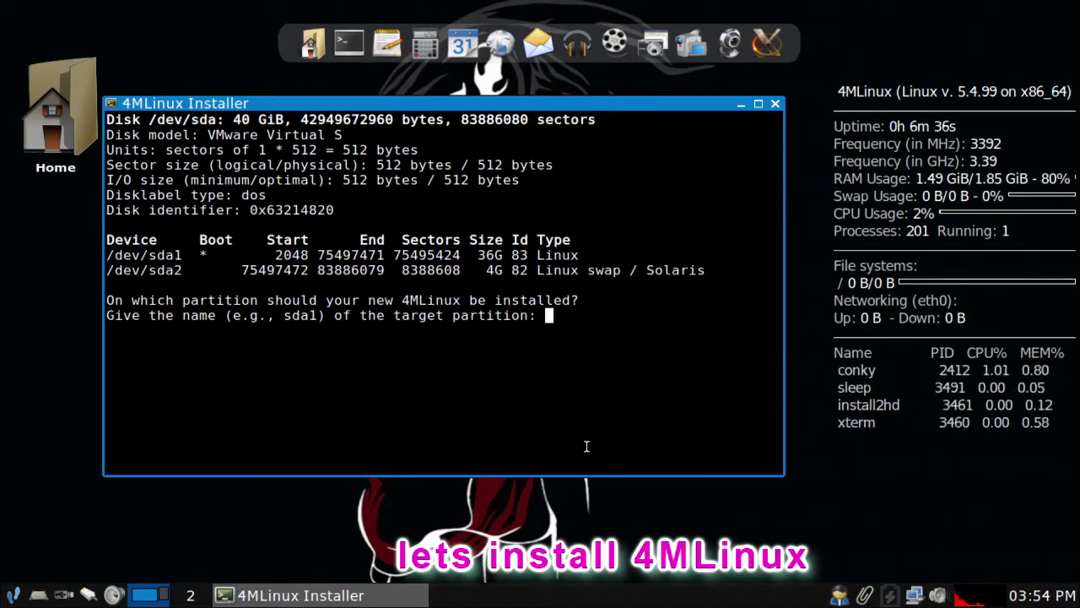
pyautogui.write('sda1')
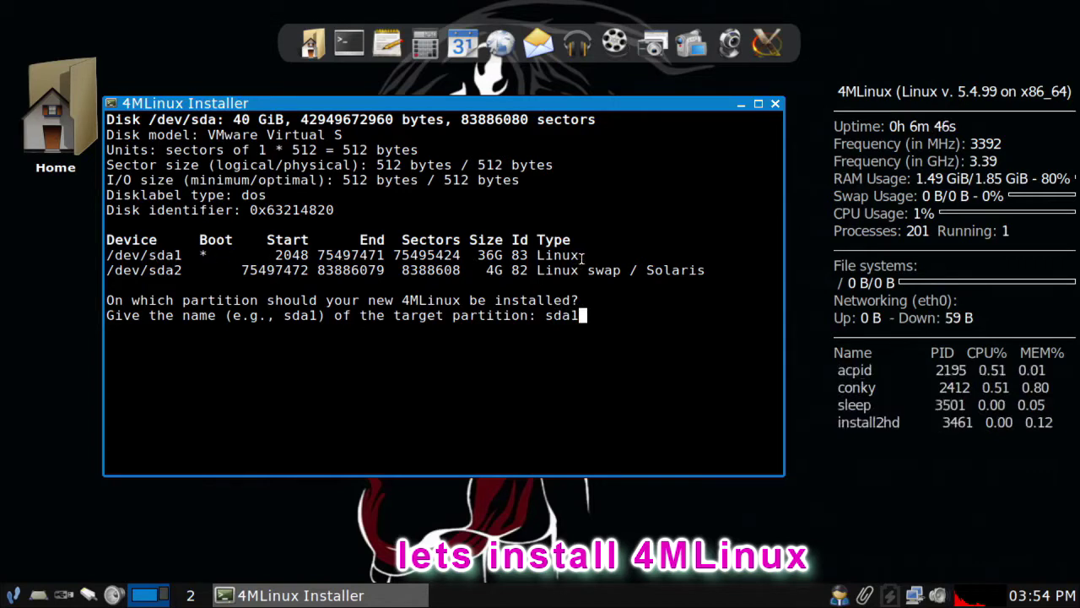
pyautogui.press('Return')
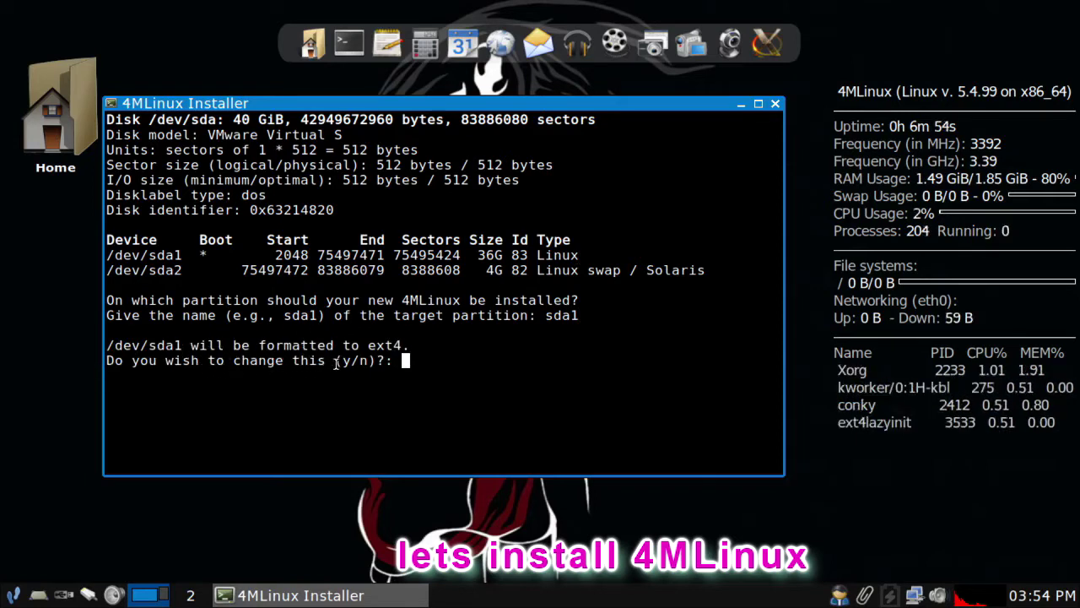
# - Choose to change the file system for /dev/sda1 in the installer and enter ext4 as the format
pyautogui.write('y')
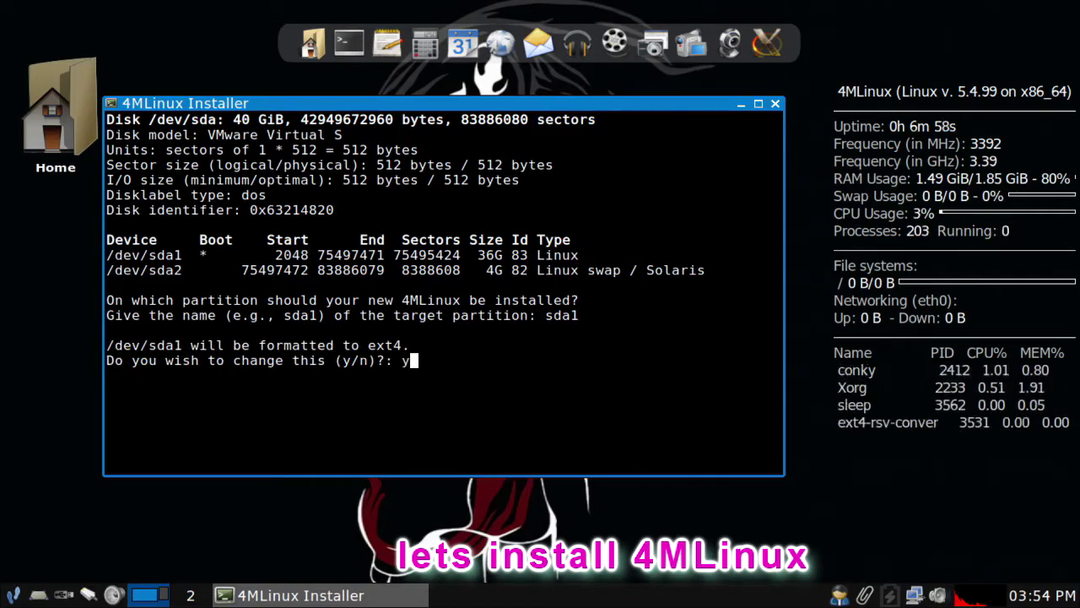
pyautogui.press('Return')
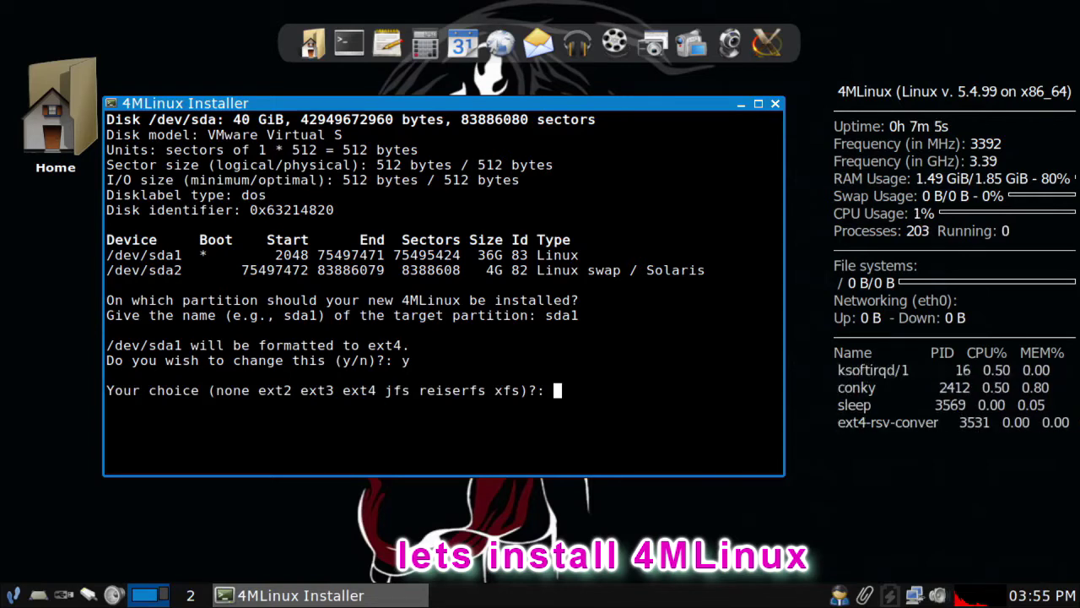
pyautogui.write('ext4')
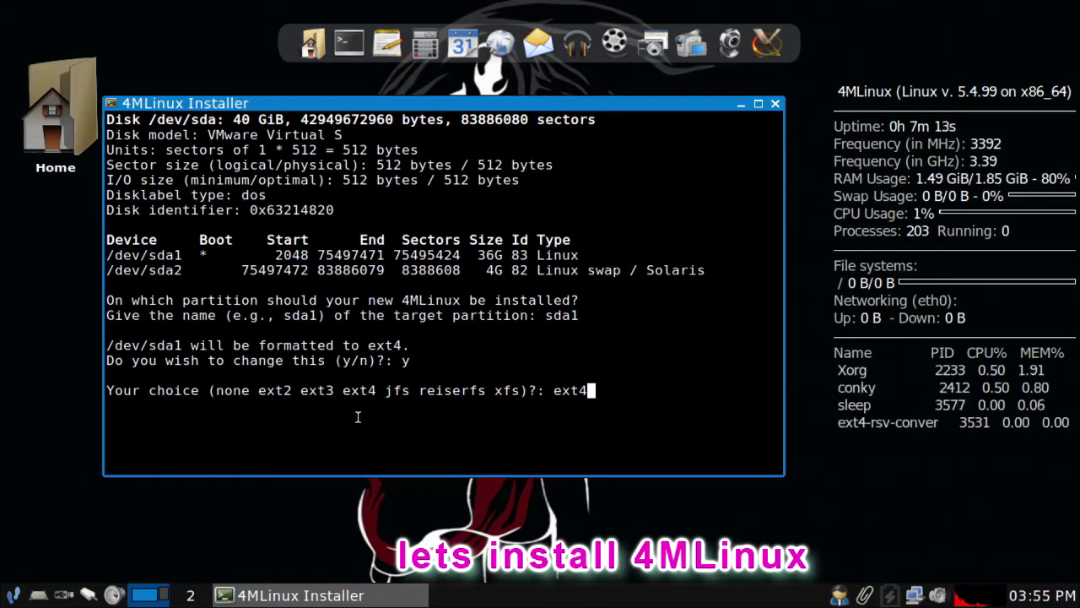
pyautogui.press('Return')
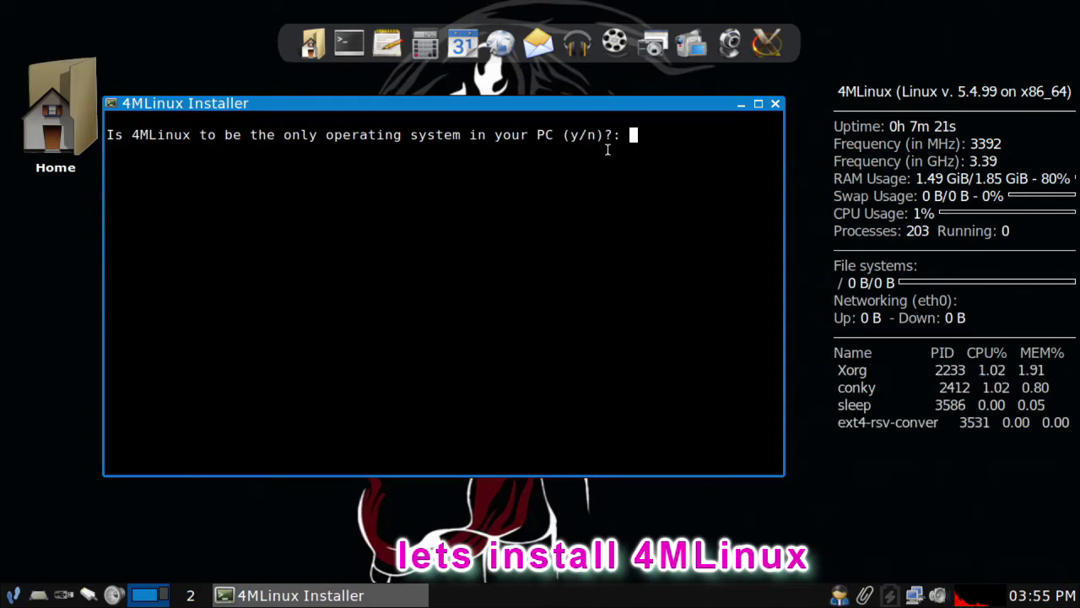
# - Answer yes to 4MLinux being the only operating system on the PC and start the installation
pyautogui.write('y')
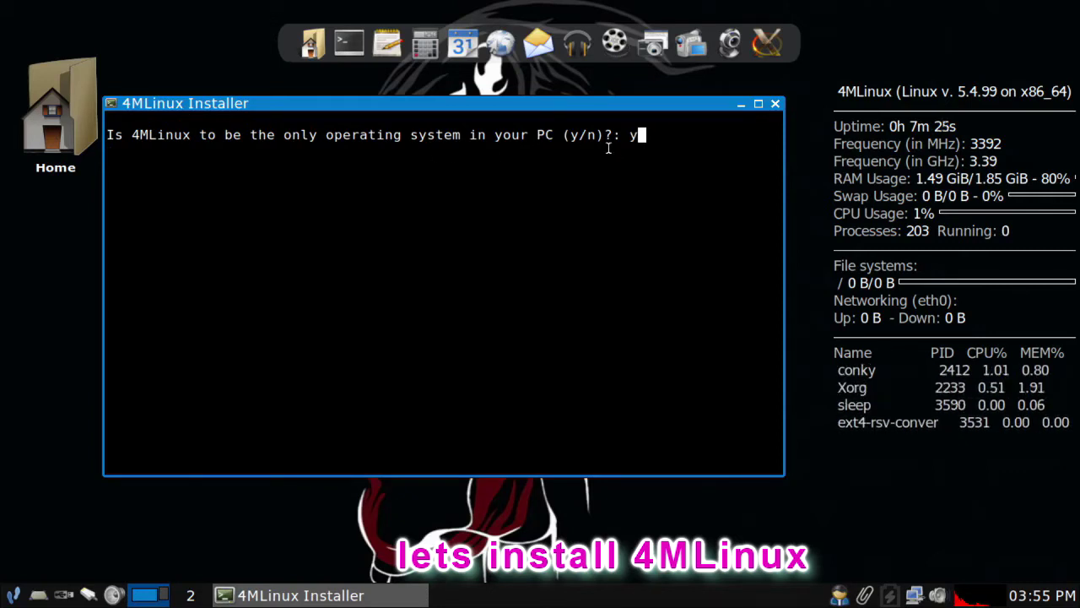
pyautogui.press('Return')
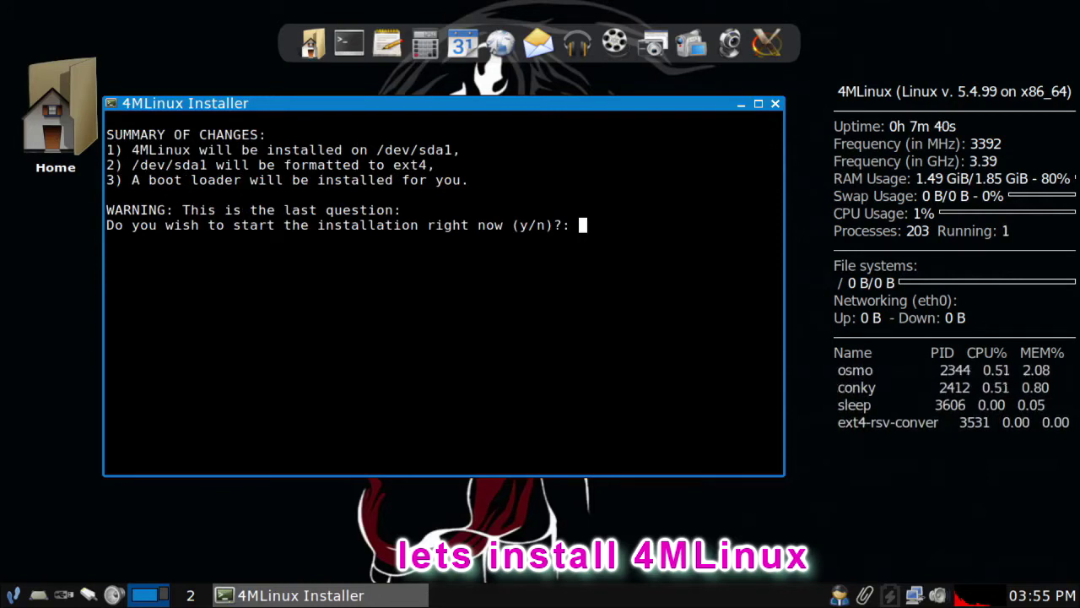
pyautogui.write('y')
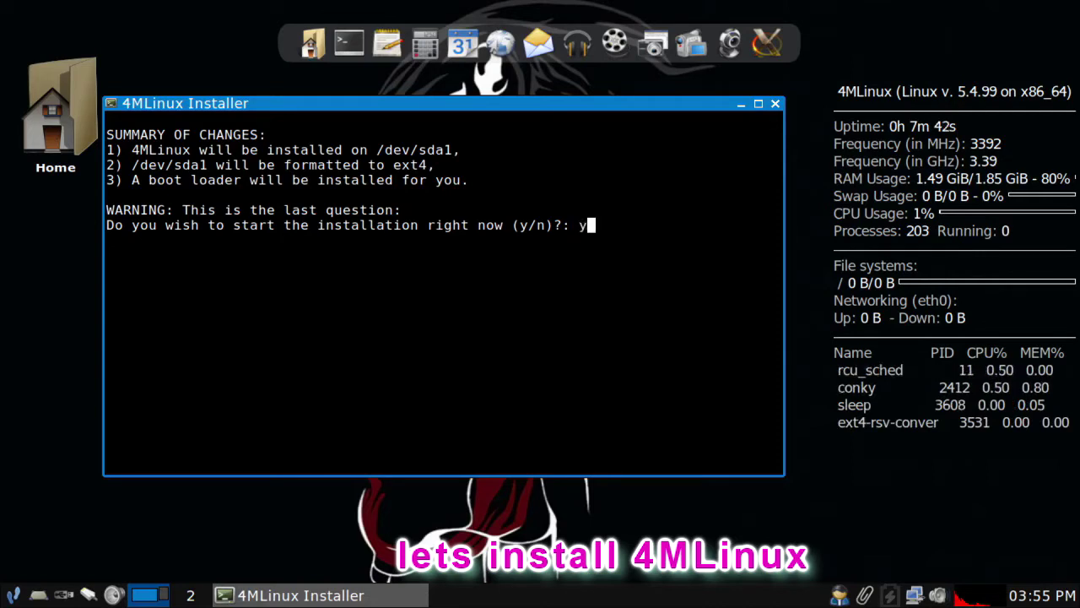
pyautogui.press('Return')
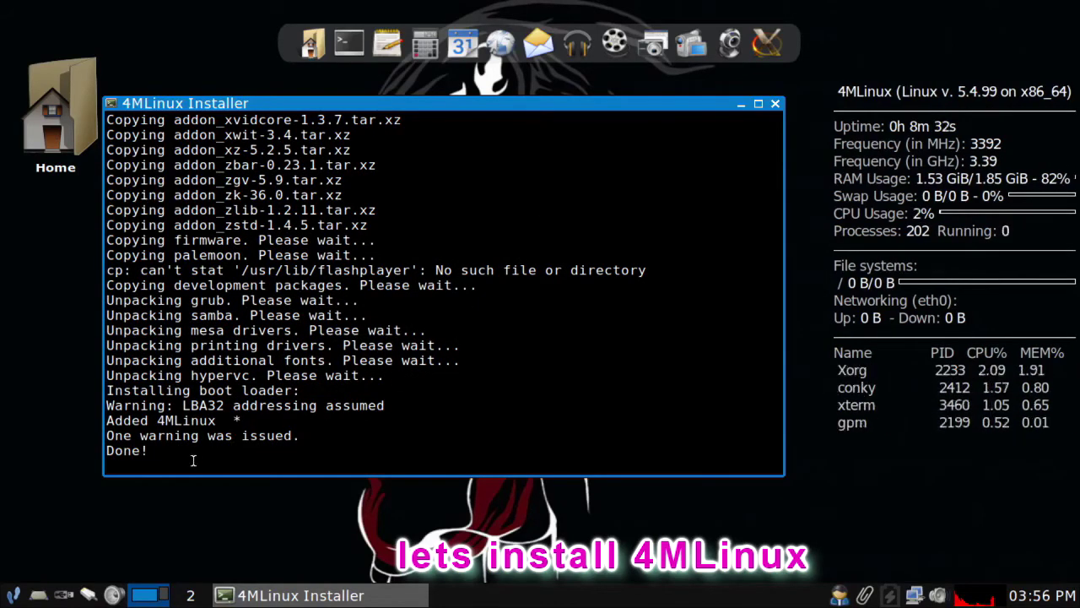
# - Close the finished 4MLinux Installer and reboot the system, confirming the reboot
pyautogui.click(774, 104)
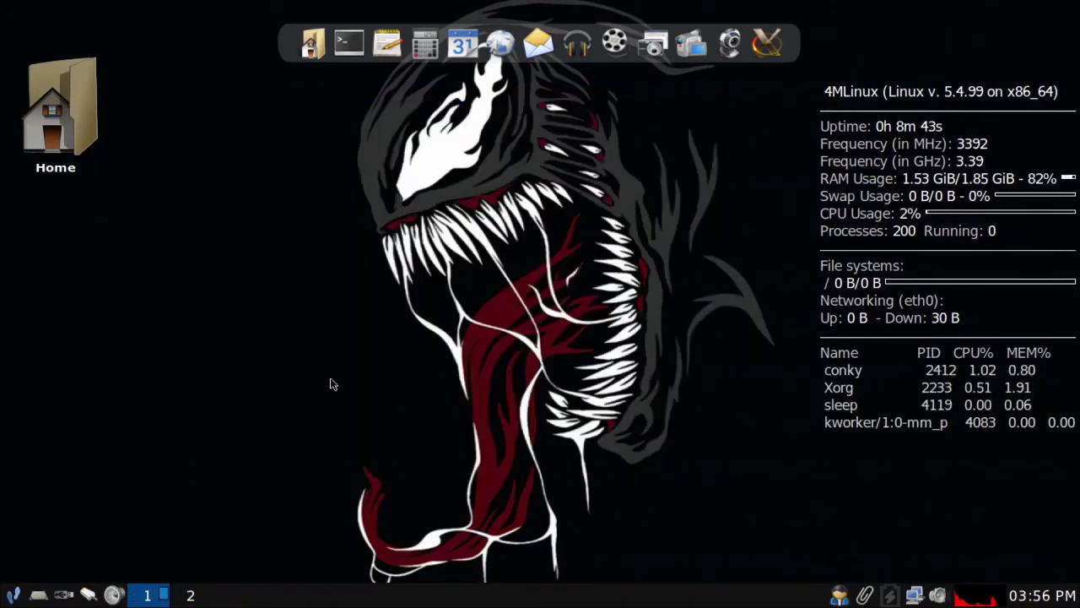
pyautogui.click(14, 596)
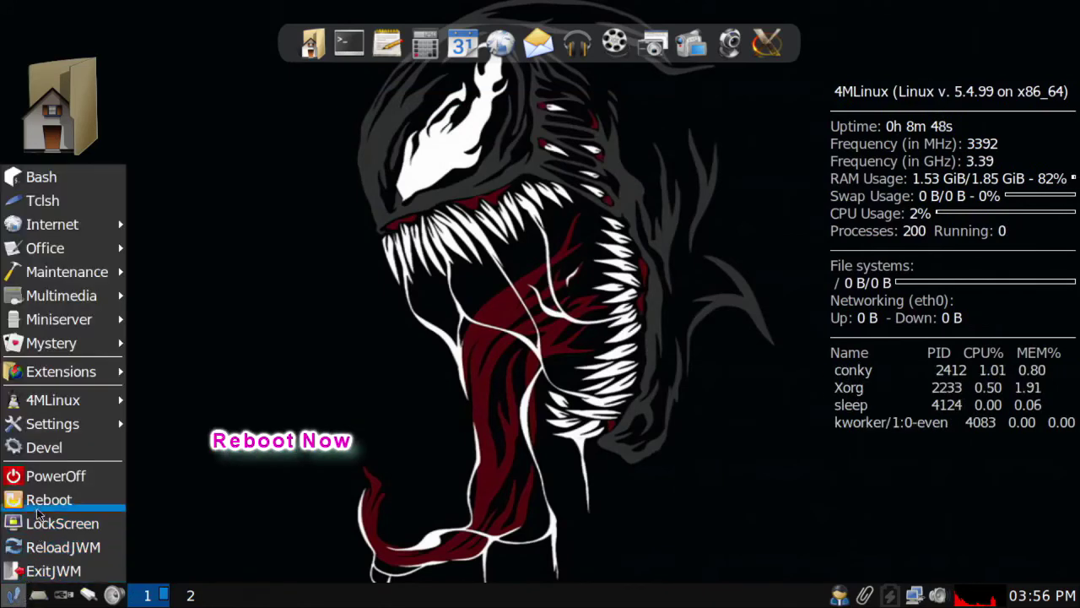
pyautogui.click(99, 504)
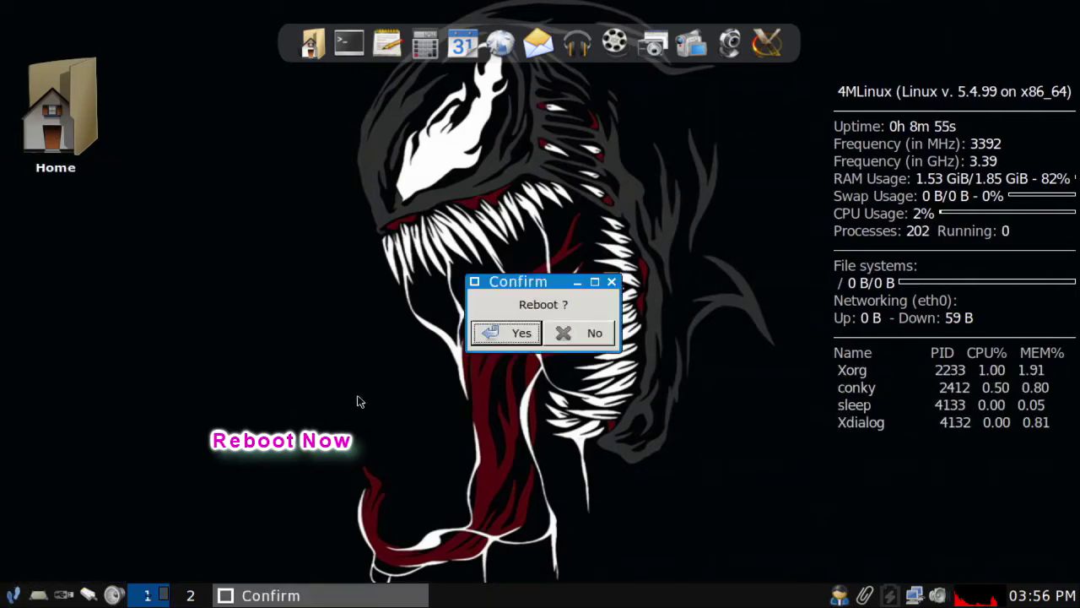
pyautogui.click(521, 333)
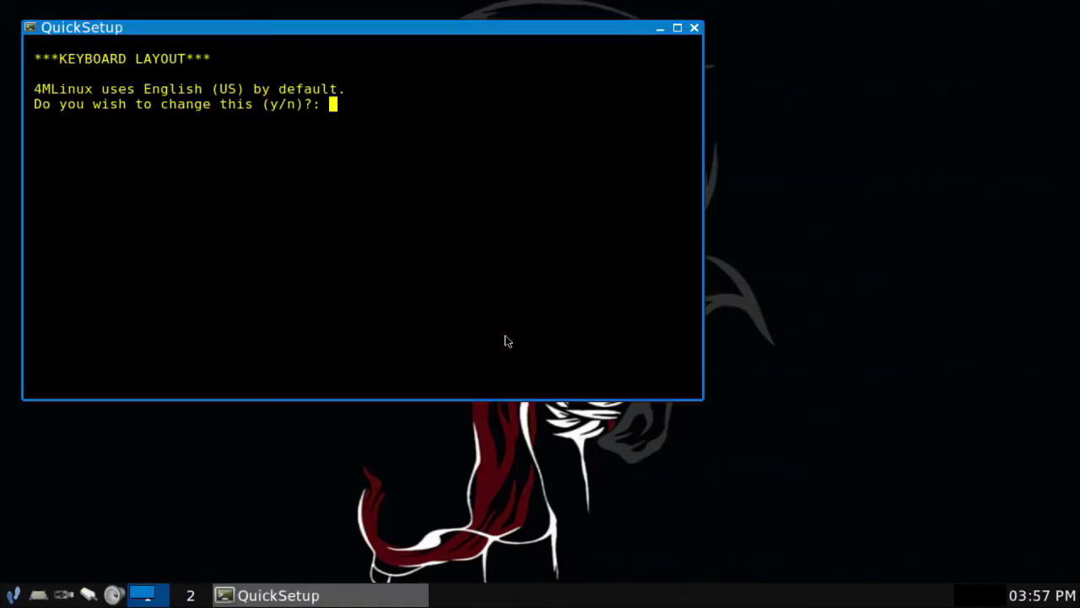
# - Keep the default English (US) keyboard layout in QuickSetup, and set up the root password by entering and retyping it
pyautogui.write('n')
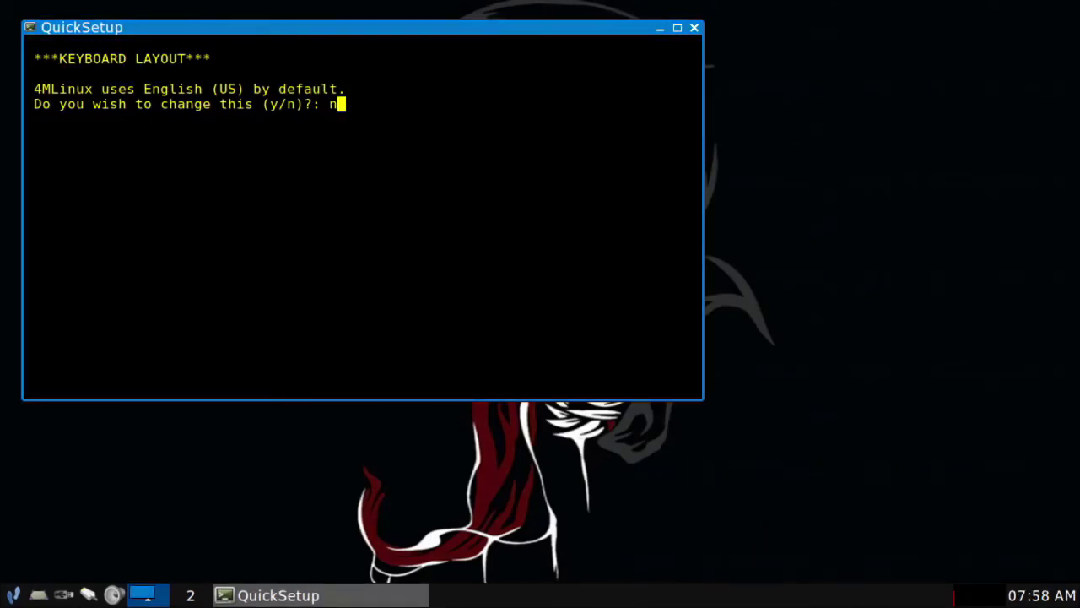
pyautogui.press('Return')
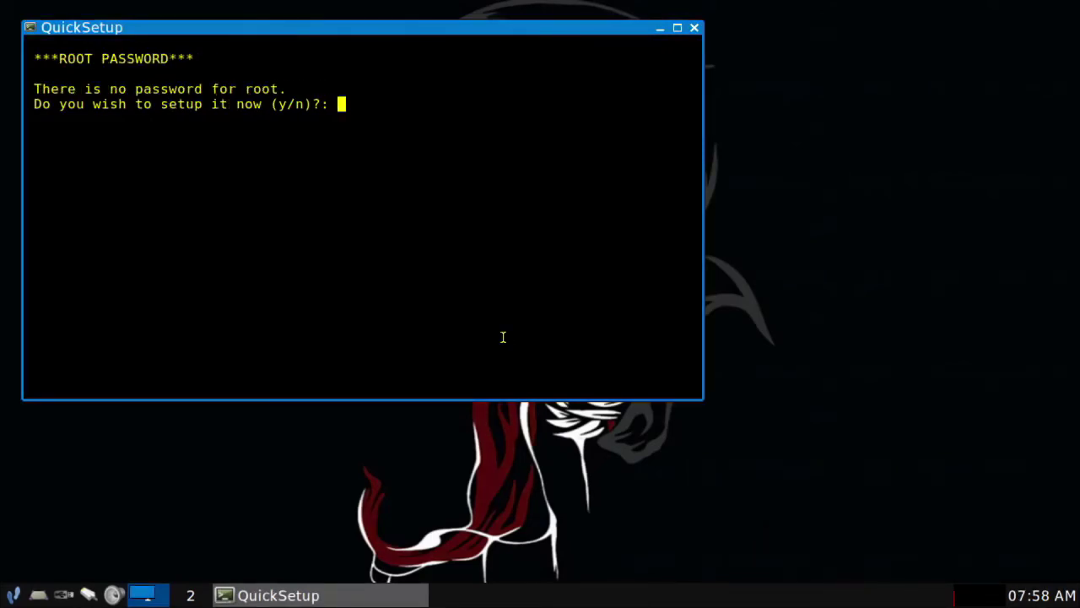
pyautogui.write('y')
pyautogui.press('Return')
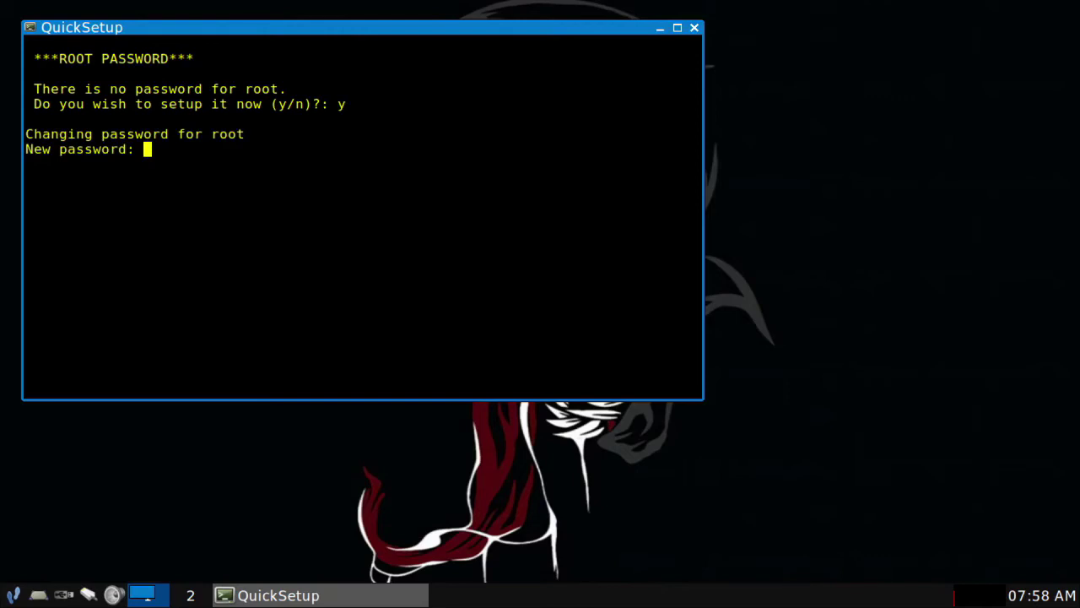
pyautogui.press('Return')
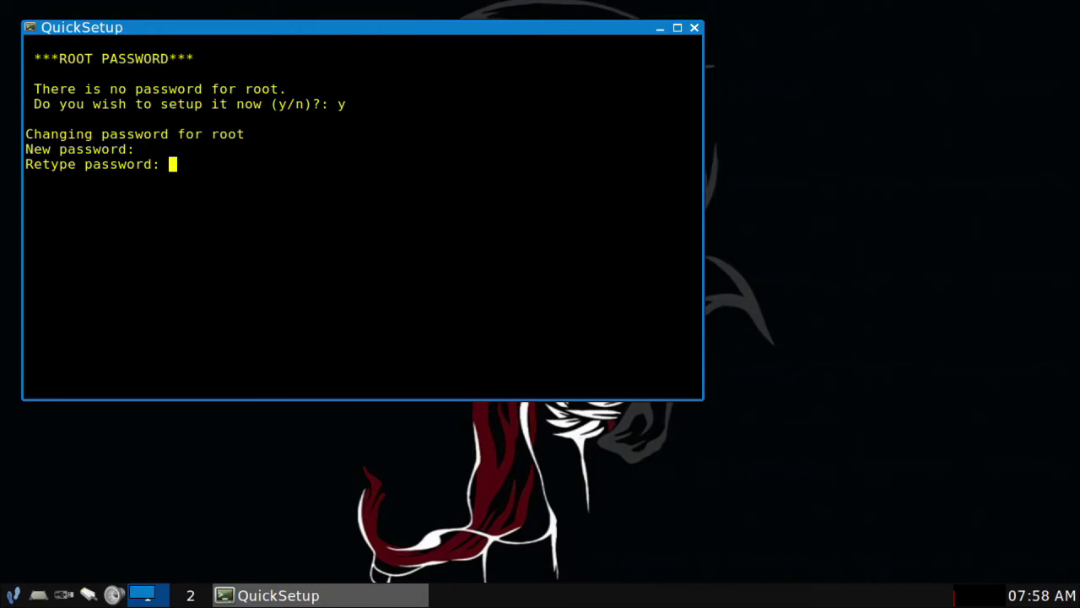
pyautogui.press('Return')
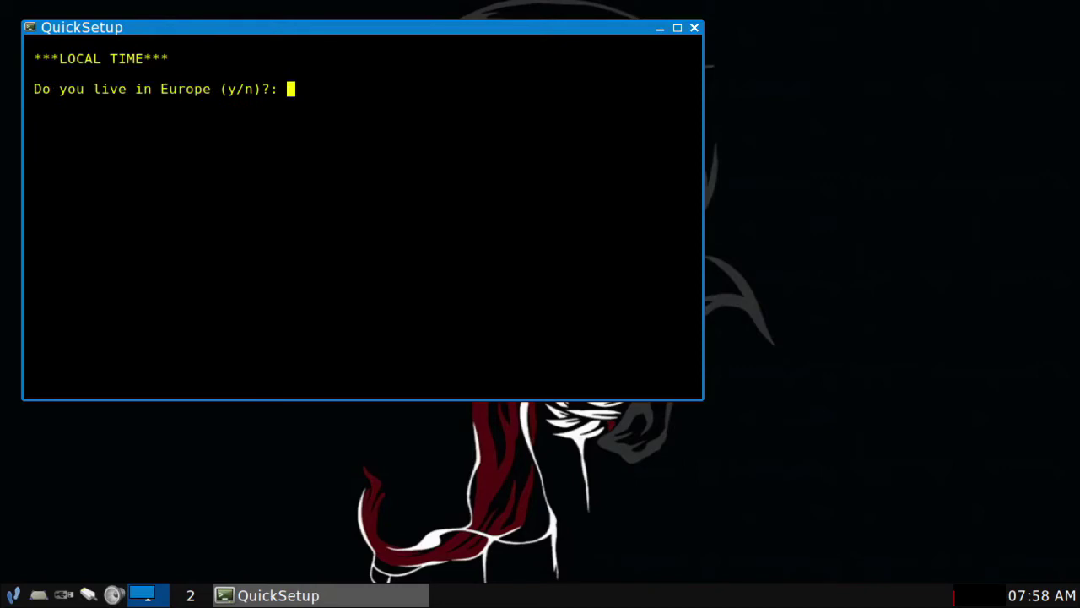
# - Answer no to living in Europe in the QuickSetup local time settings
pyautogui.write('n')
pyautogui.press('Return')
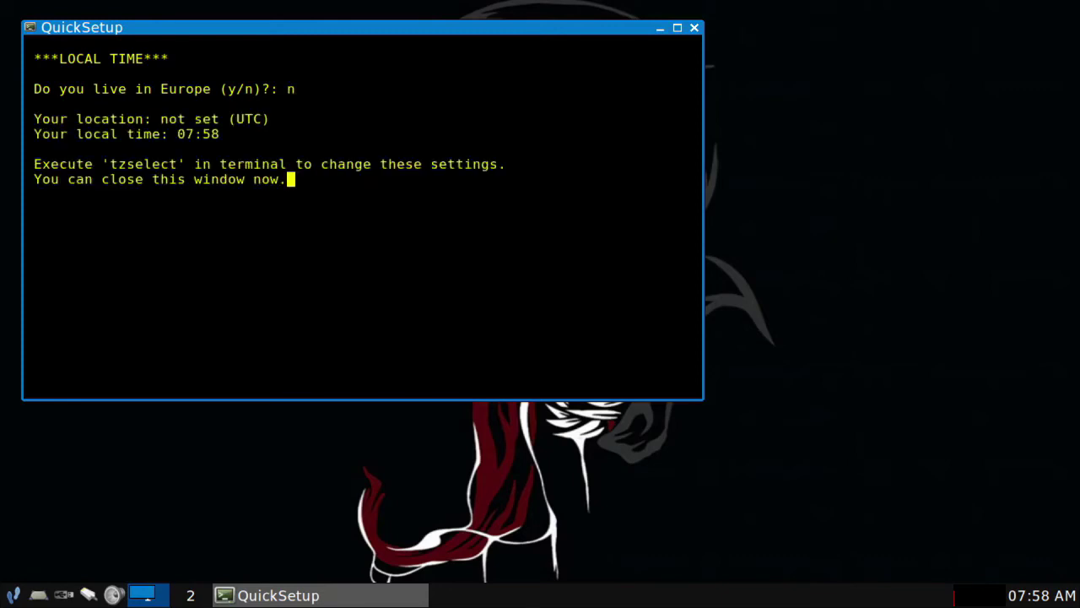